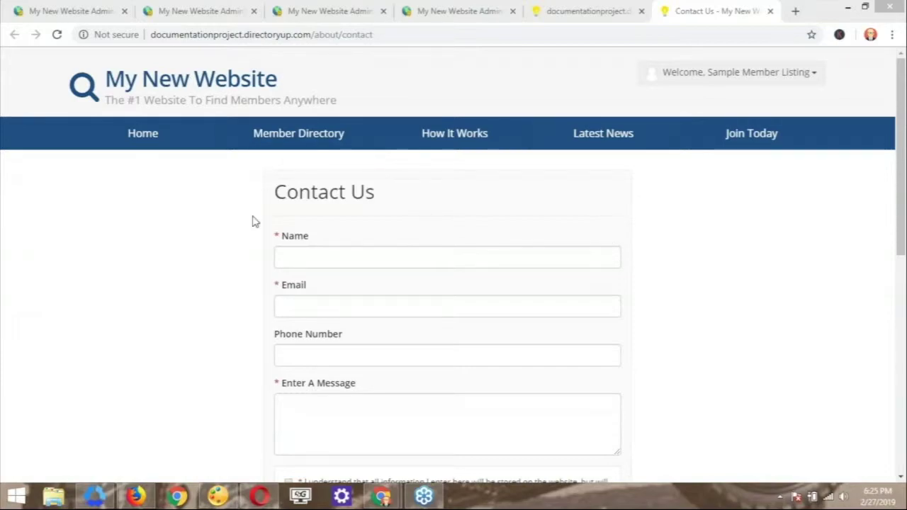
Step: Review the fields of the default Contact Us form, from the name field to the send option
scroll(253, 220, down, 1)
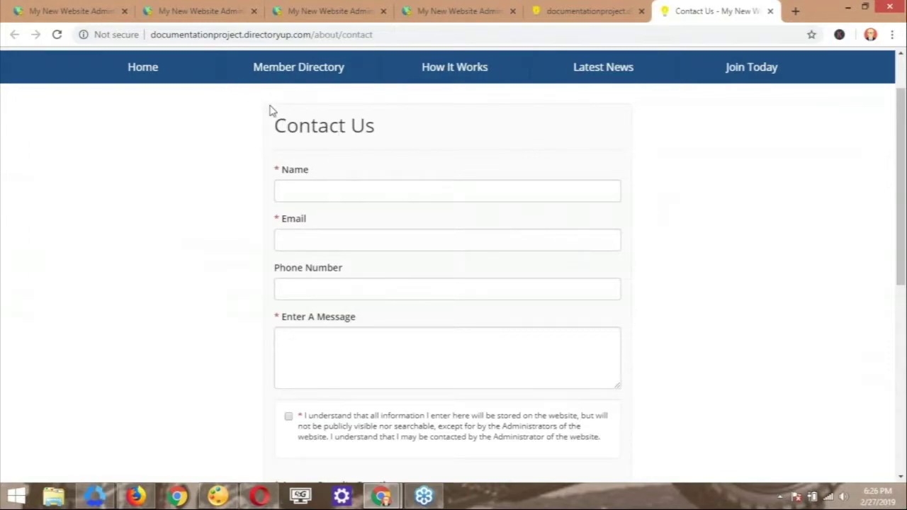
scroll(293, 166, down, 2)
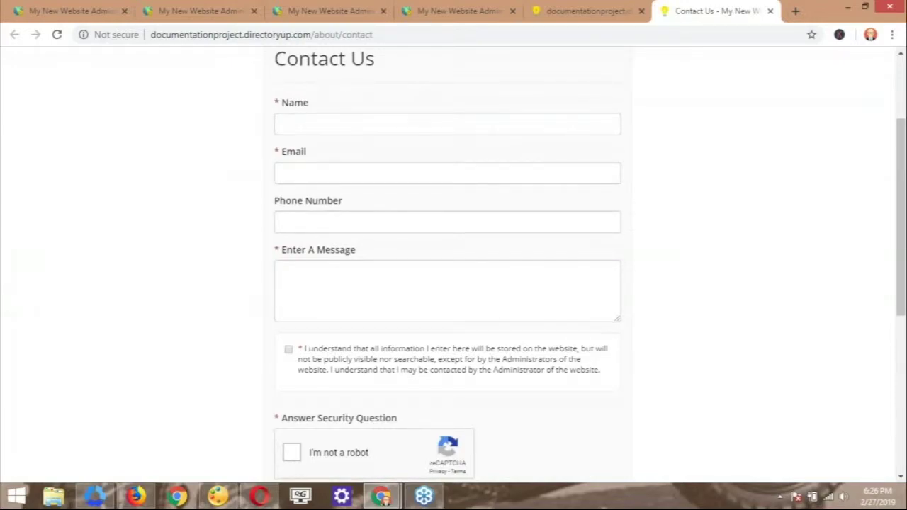
scroll(333, 199, down, 2)
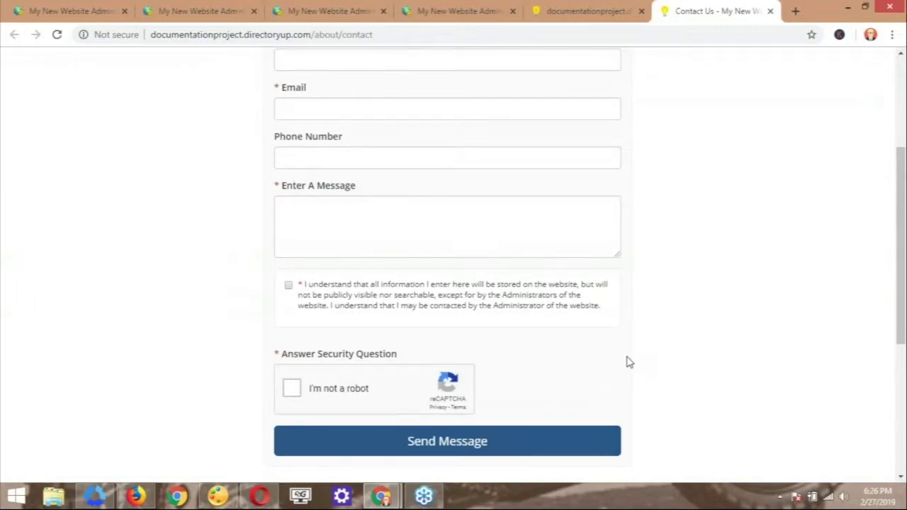
scroll(510, 293, up, 2)
scroll(511, 293, up, 2)
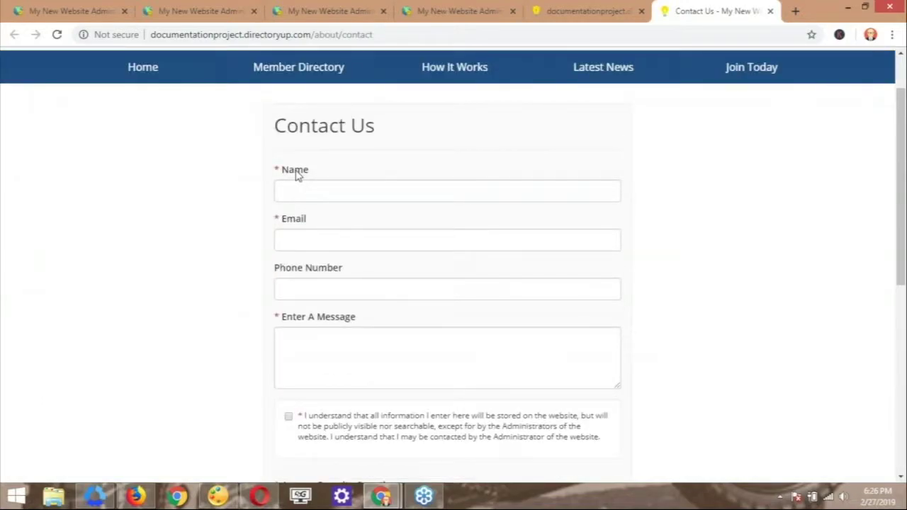
scroll(297, 175, down, 2)
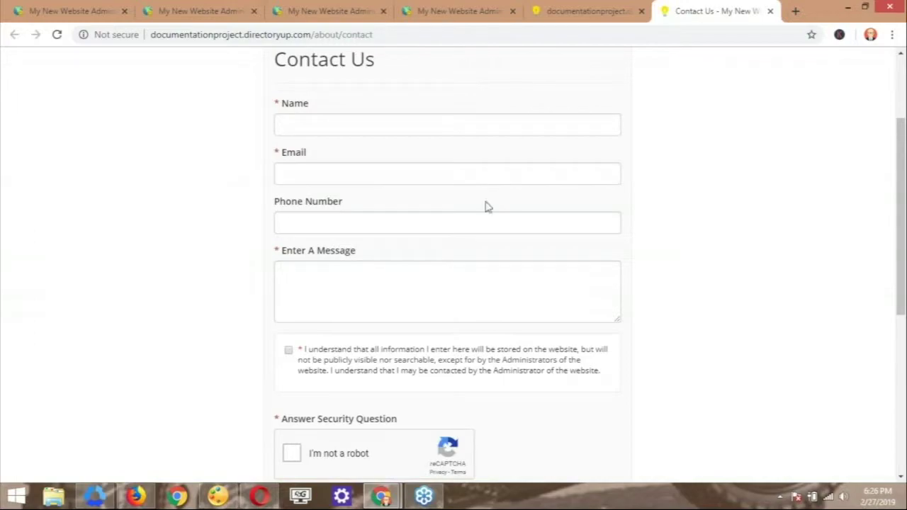
Step: Switch to the "New Form With More Info" page and review its additional motorcycle fields
click(588, 15)
scroll(592, 173, down, 2)
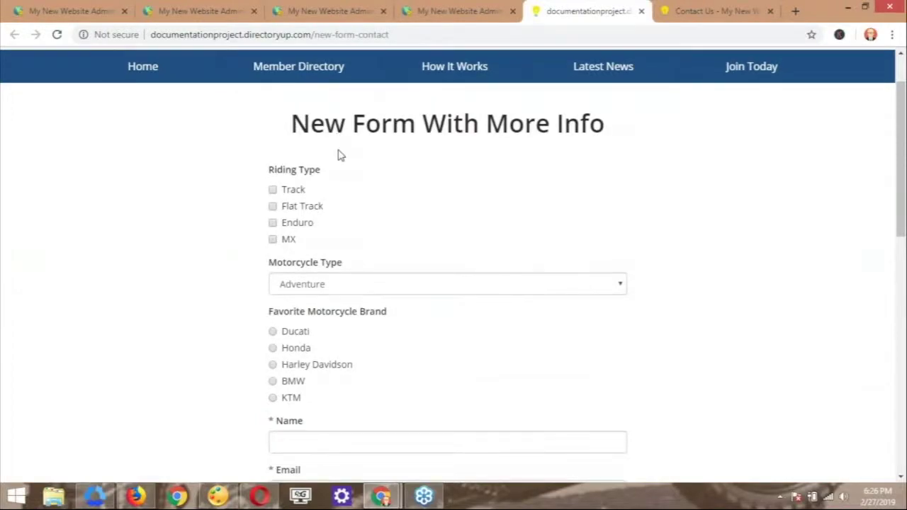
scroll(338, 155, down, 4)
scroll(361, 201, up, 3)
scroll(341, 223, up, 2)
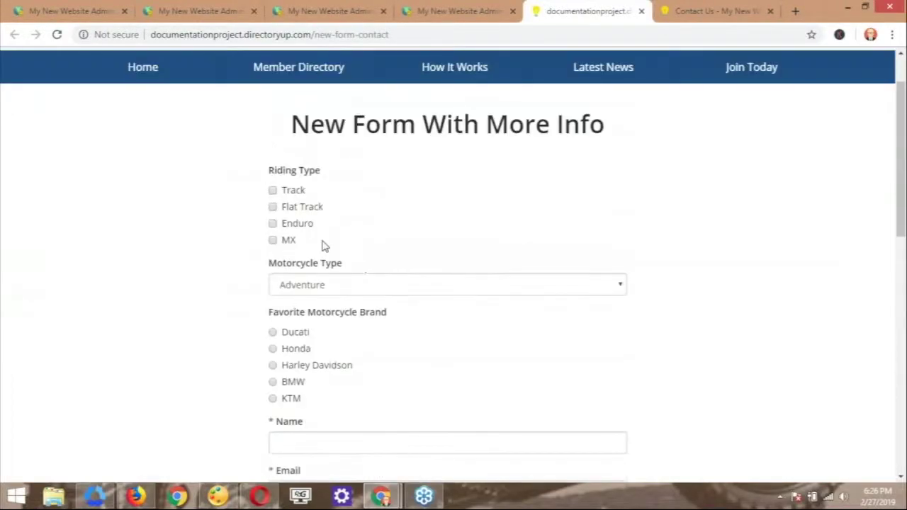
scroll(321, 227, down, 2)
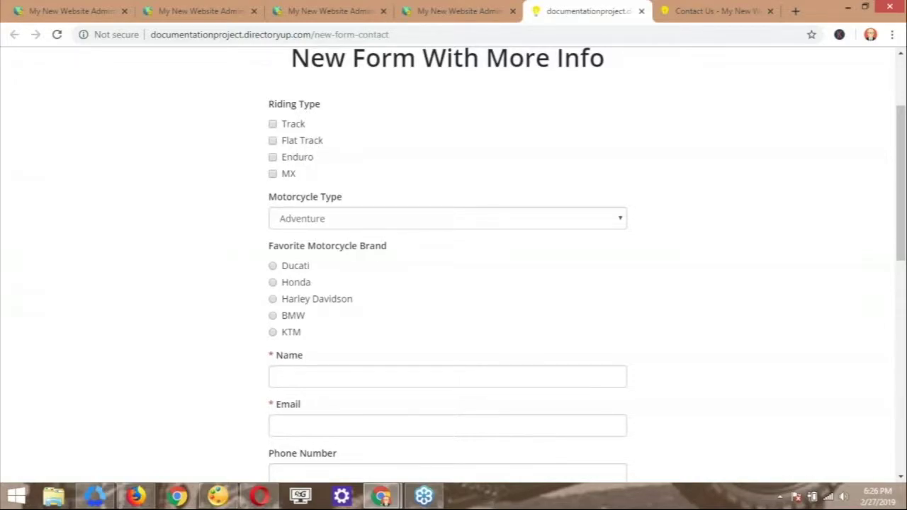
Step: Select Track, Flat Track, Enduro and MX as riding types, and view the motorcycle type options, keeping Adventure
click(273, 124)
click(273, 141)
click(273, 156)
click(273, 173)
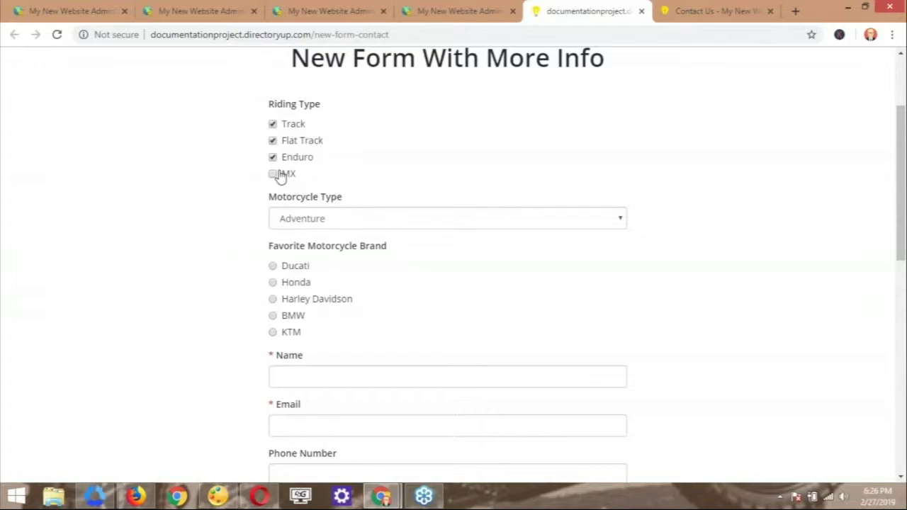
click(304, 217)
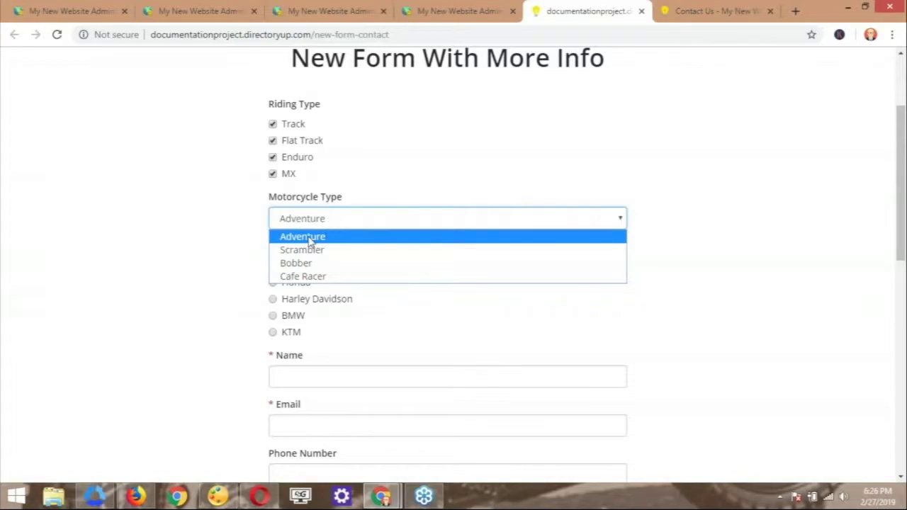
click(348, 198)
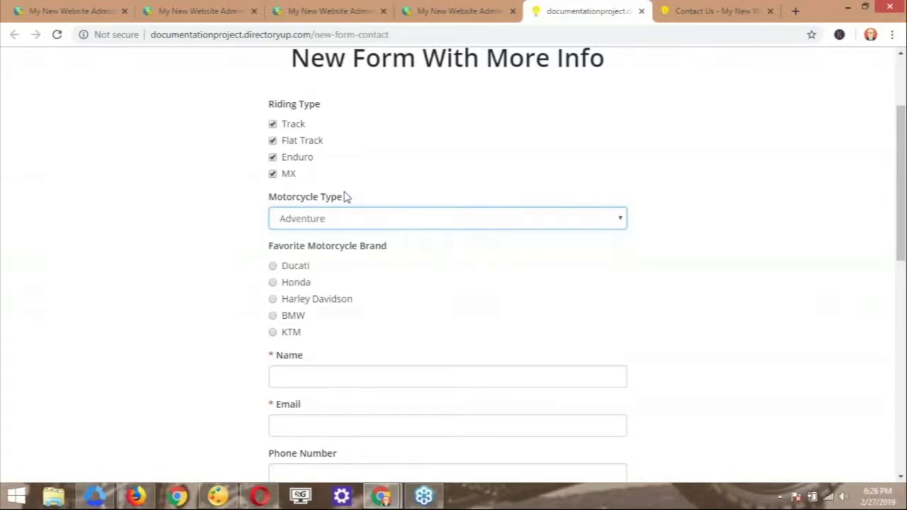
Step: Try the single-choice Favorite Motorcycle Brand options one after another, finishing with Ducati selected
scroll(325, 222, down, 1)
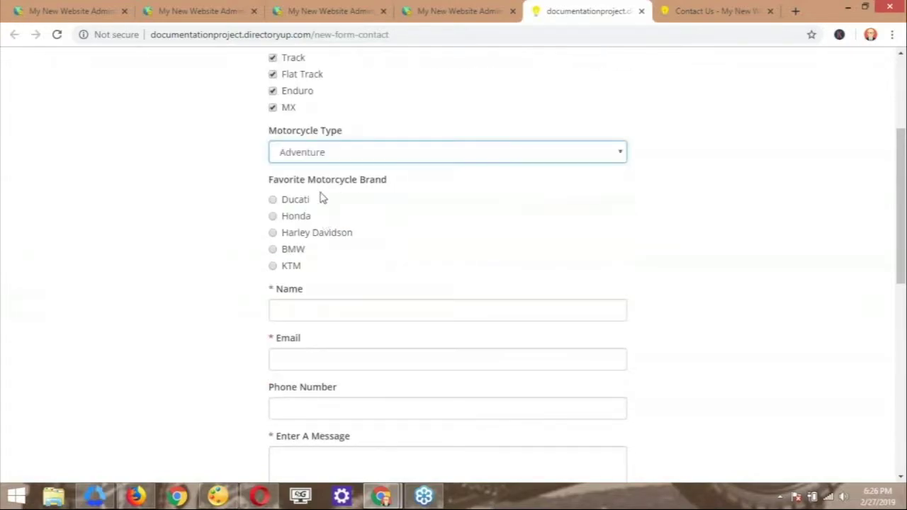
click(274, 217)
click(274, 233)
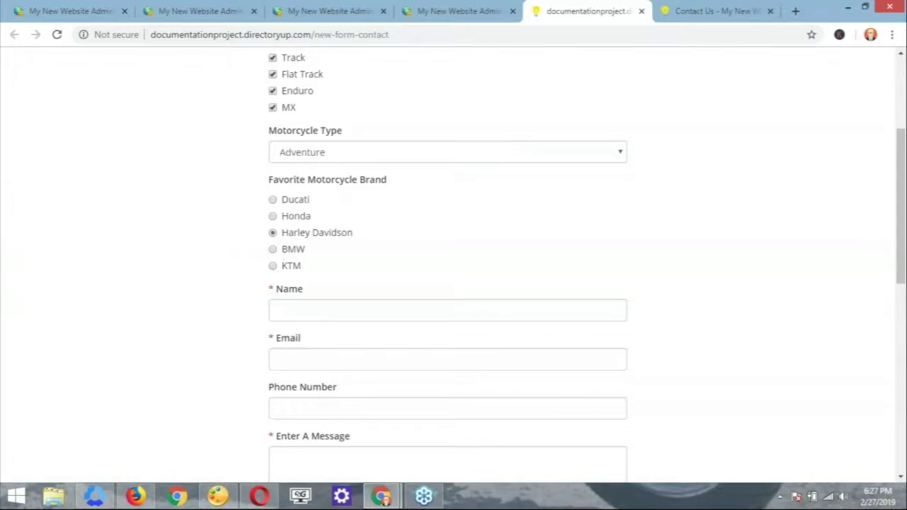
click(274, 249)
click(273, 266)
click(273, 216)
click(273, 200)
scroll(440, 248, up, 1)
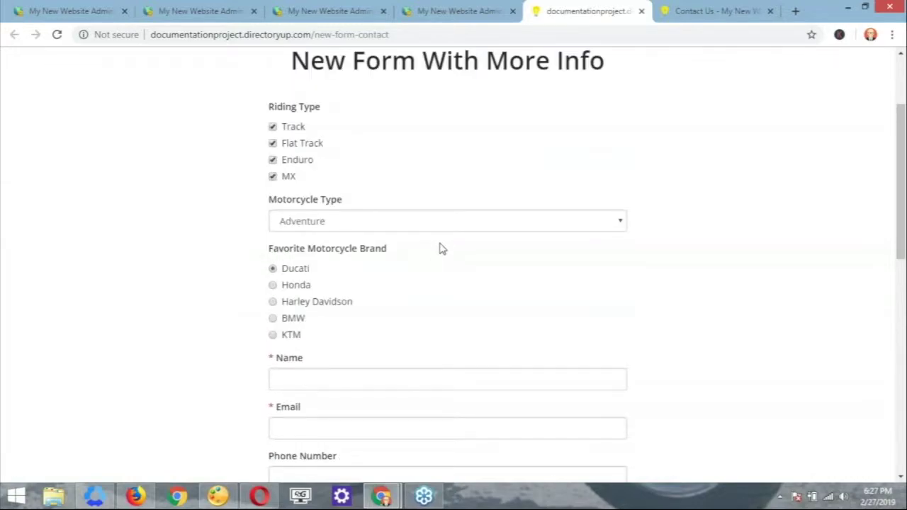
Step: Switch to the admin editor of the "New Form With More Info" page and highlight its form shortcode in the content
scroll(439, 248, up, 1)
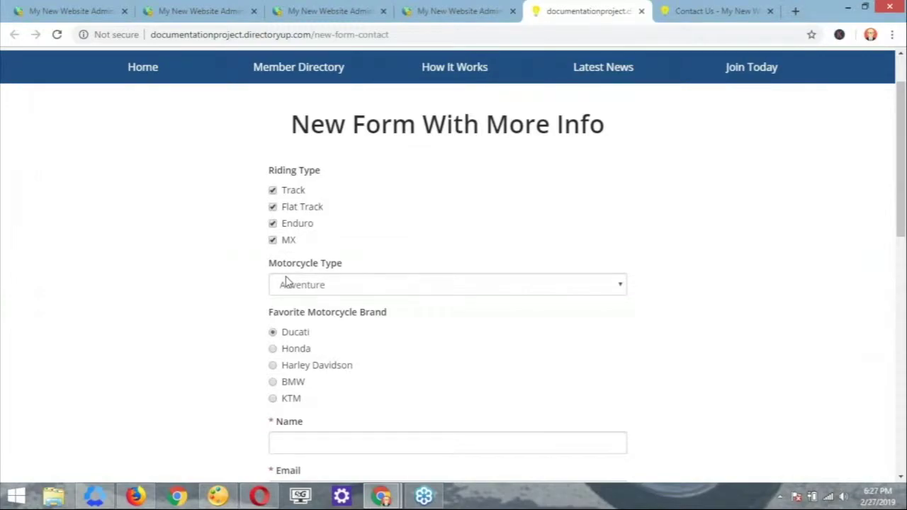
scroll(284, 282, down, 1)
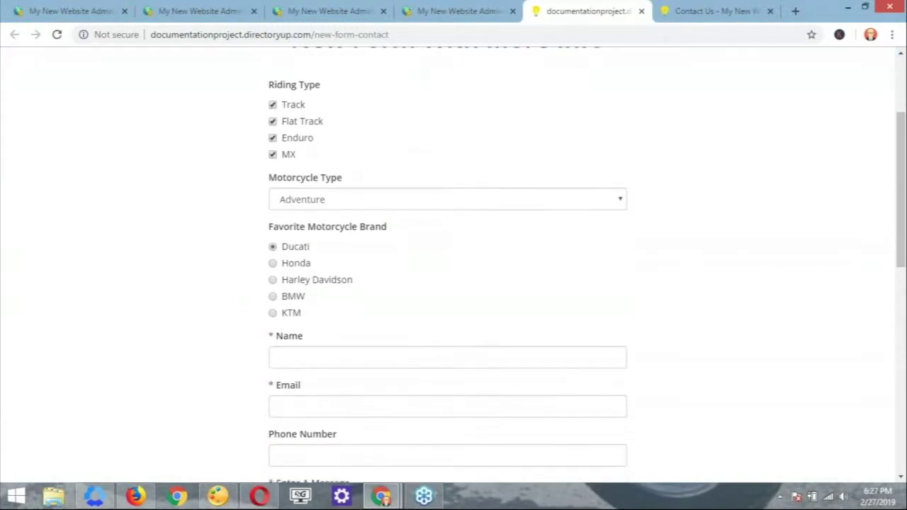
scroll(371, 338, up, 1)
scroll(371, 338, up, 2)
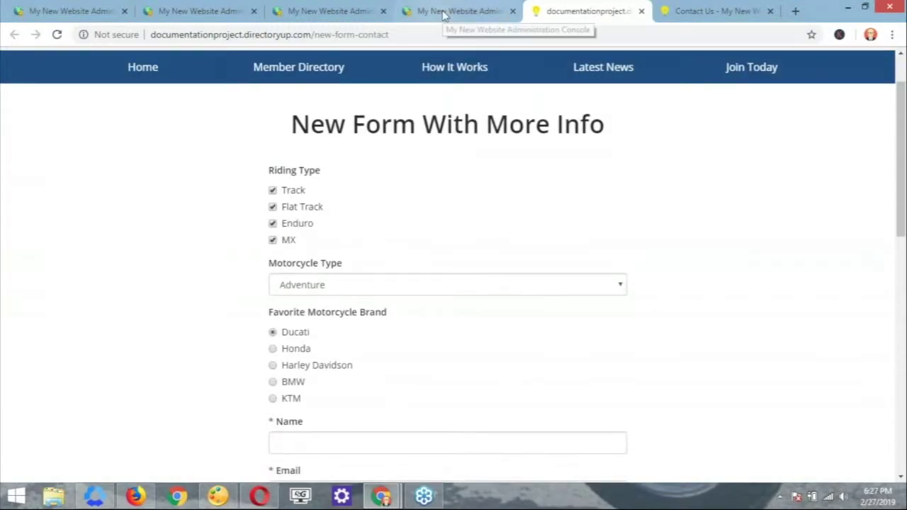
click(444, 13)
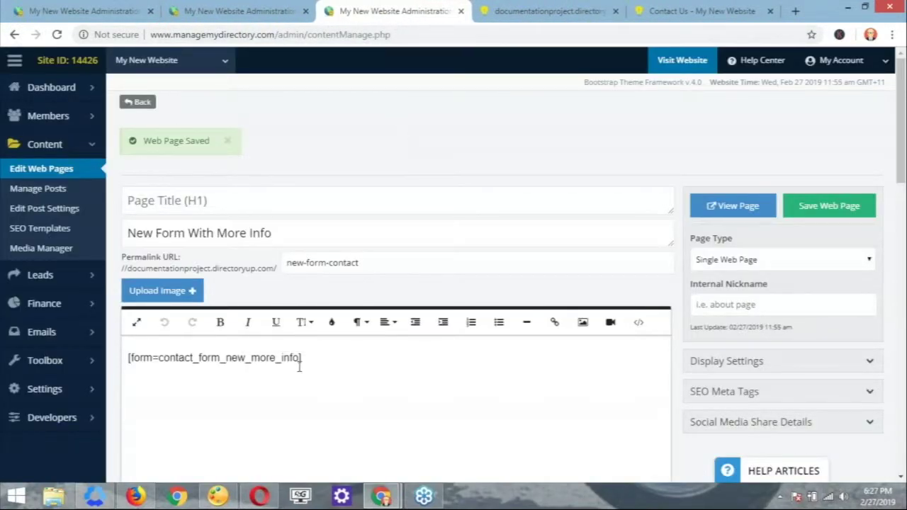
drag(301, 358, 128, 358)
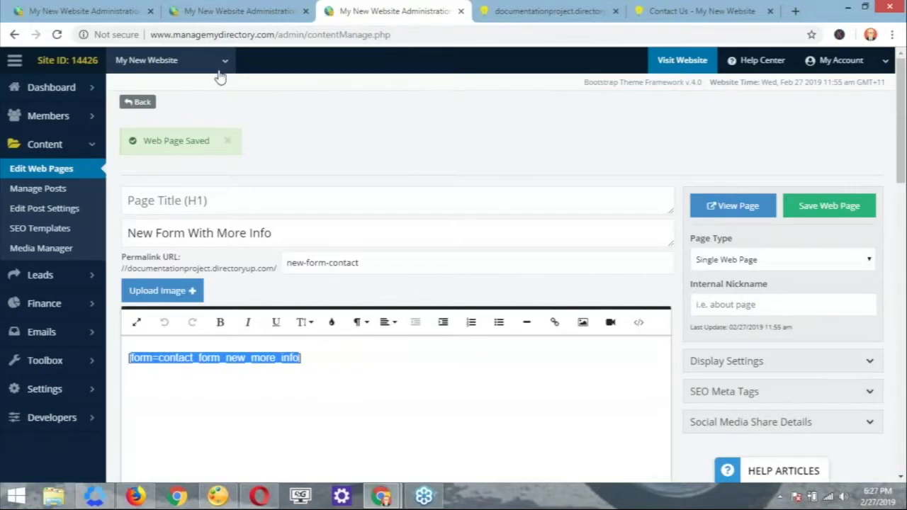
Step: Switch to the Form Manager and look over the fields of the "Website - Contact Us - New More Info" form
click(235, 12)
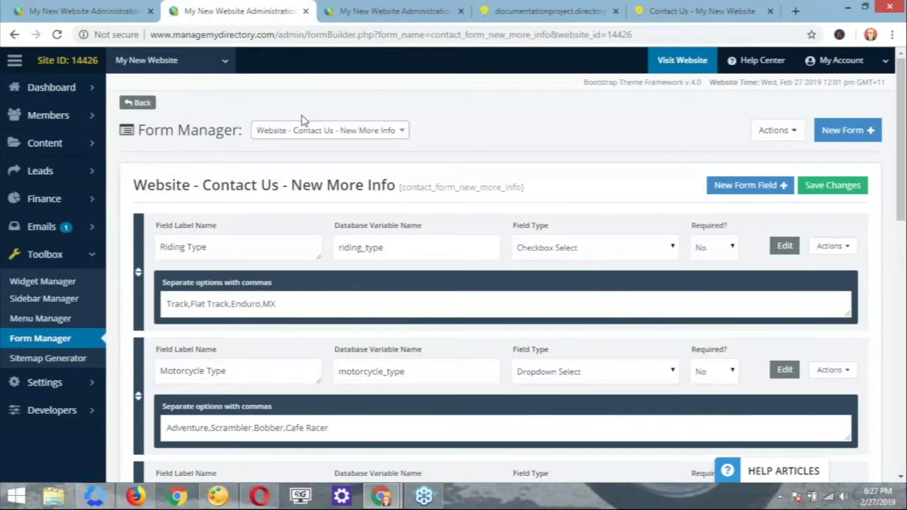
scroll(430, 158, down, 1)
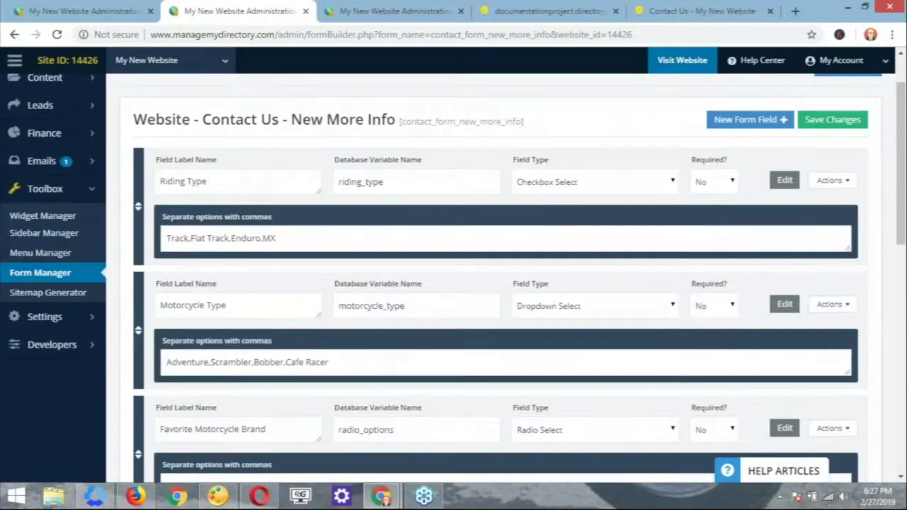
scroll(429, 158, up, 1)
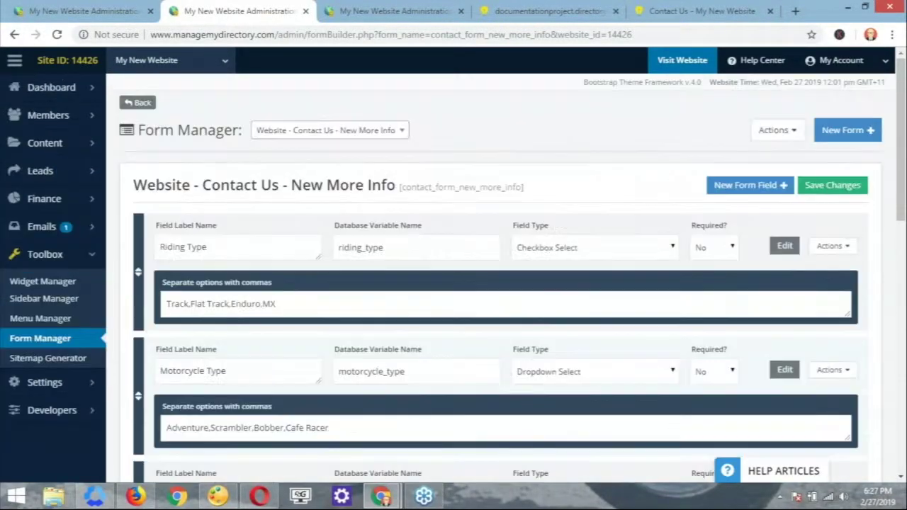
Step: Open the Form Manager's list of all forms and examine the Customized Forms and Default Forms sections
click(93, 11)
click(230, 13)
click(62, 341)
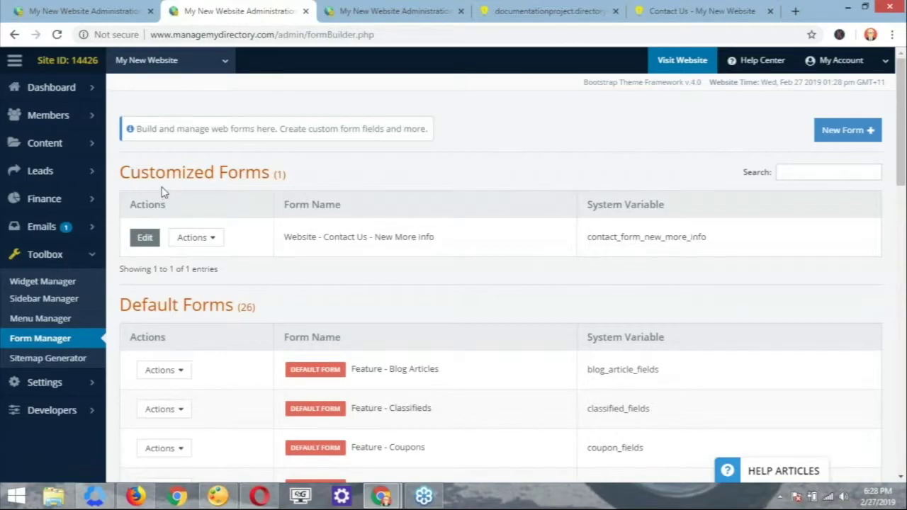
drag(127, 172, 353, 248)
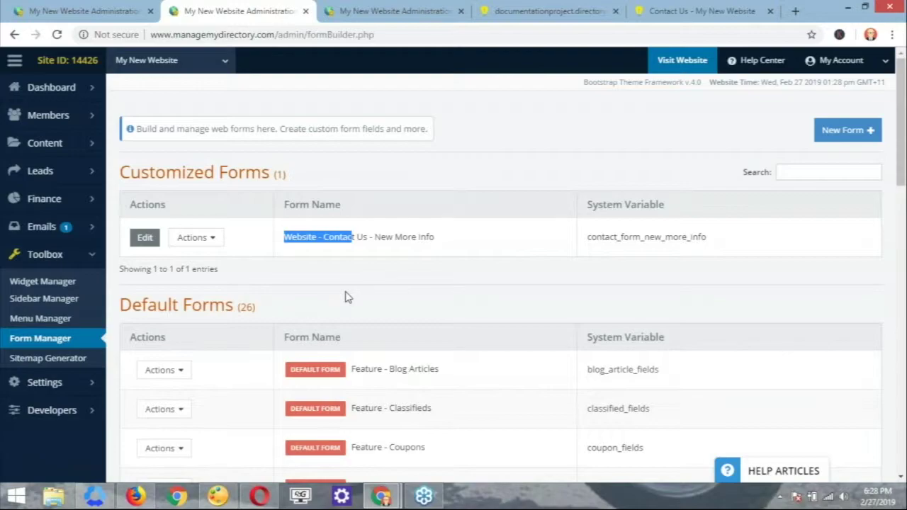
scroll(347, 297, down, 1)
double_click(383, 276)
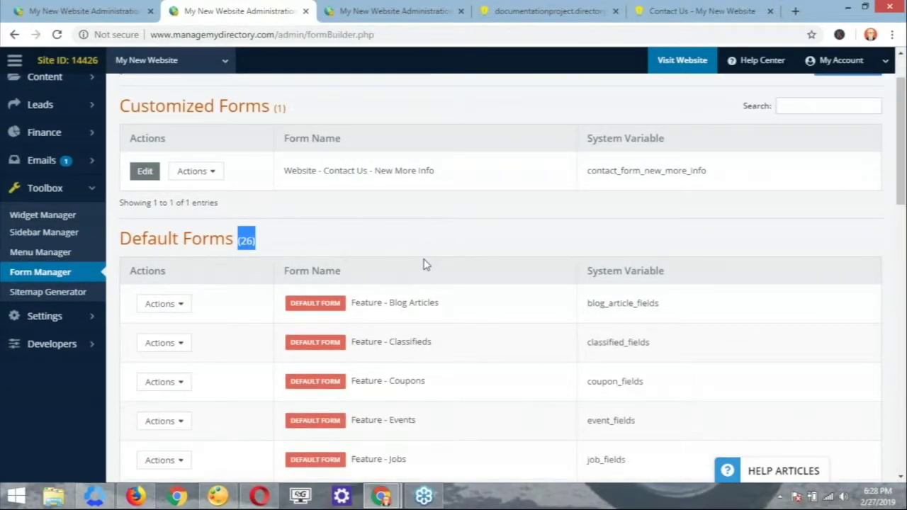
scroll(423, 263, up, 1)
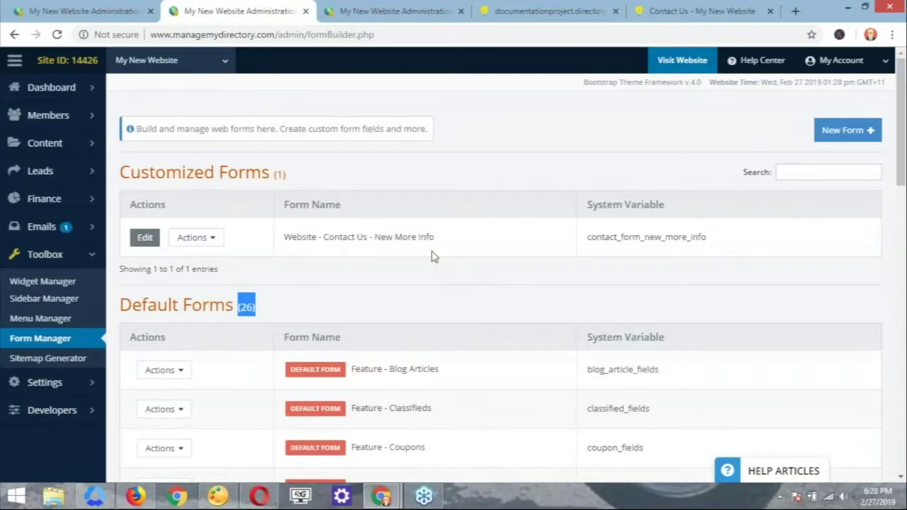
Step: Open the customized "Website - Contact Us - New More Info" form for editing and view its available form actions
click(144, 238)
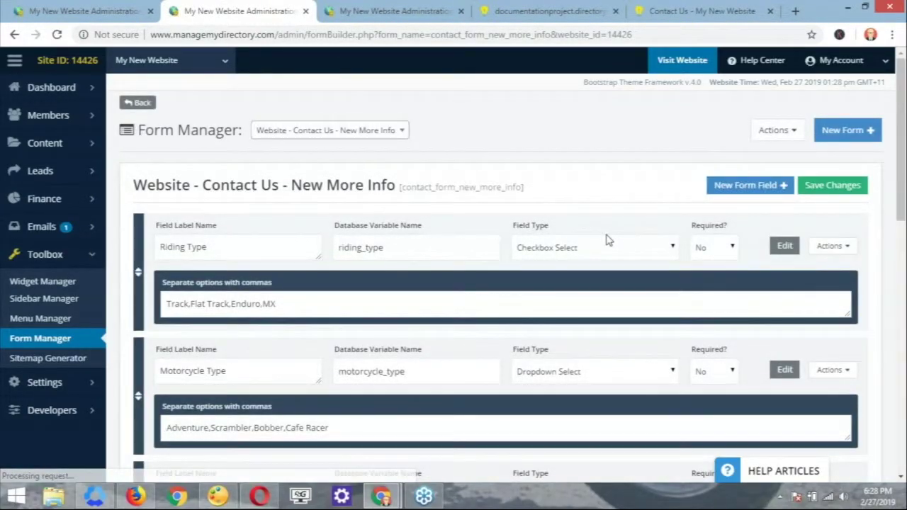
click(773, 131)
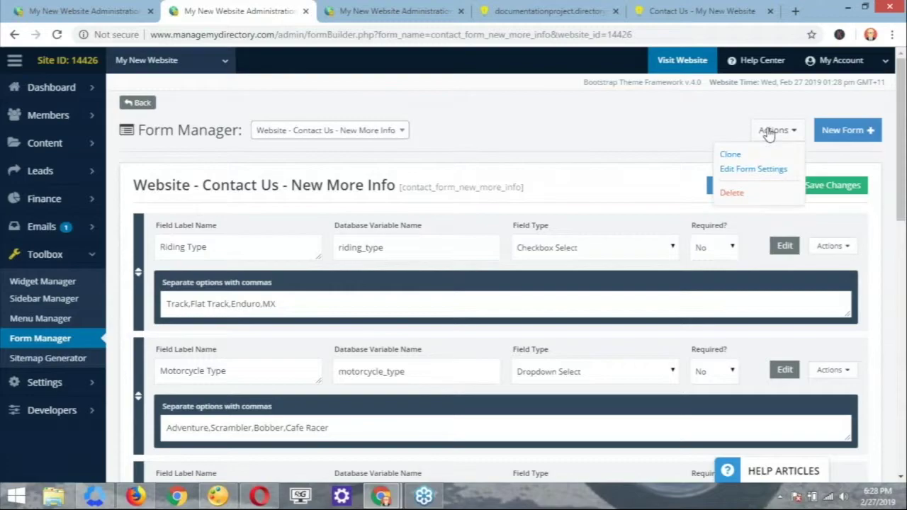
click(739, 178)
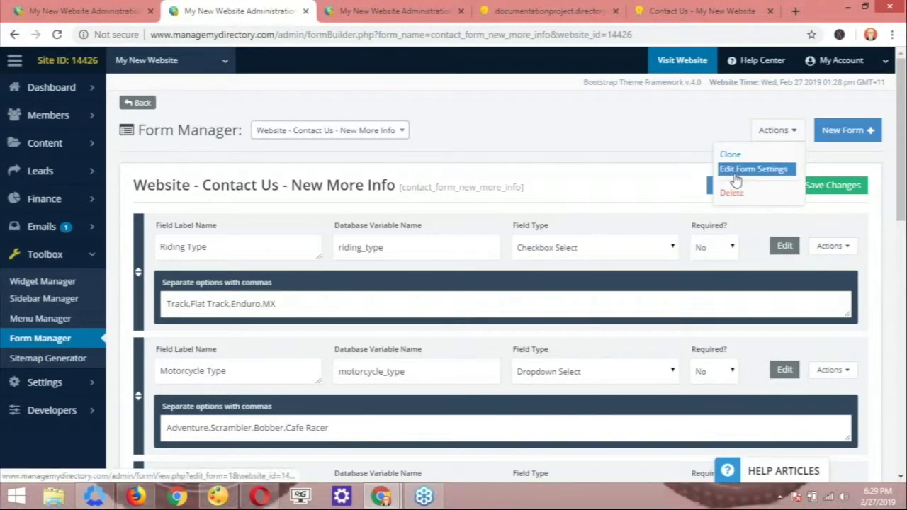
click(385, 166)
Step: Review the settings of the Riding Type, Motorcycle Type and Favorite Motorcycle Brand fields
scroll(348, 198, down, 1)
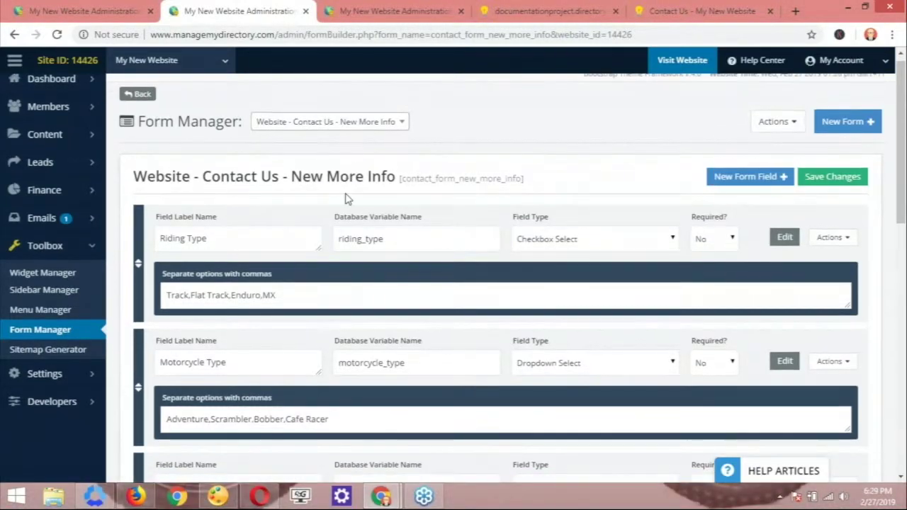
scroll(347, 199, down, 1)
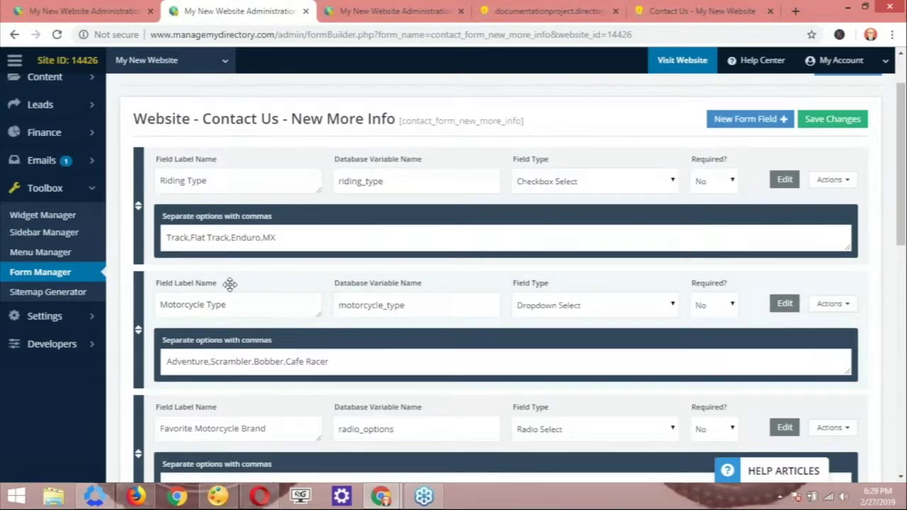
scroll(230, 284, down, 2)
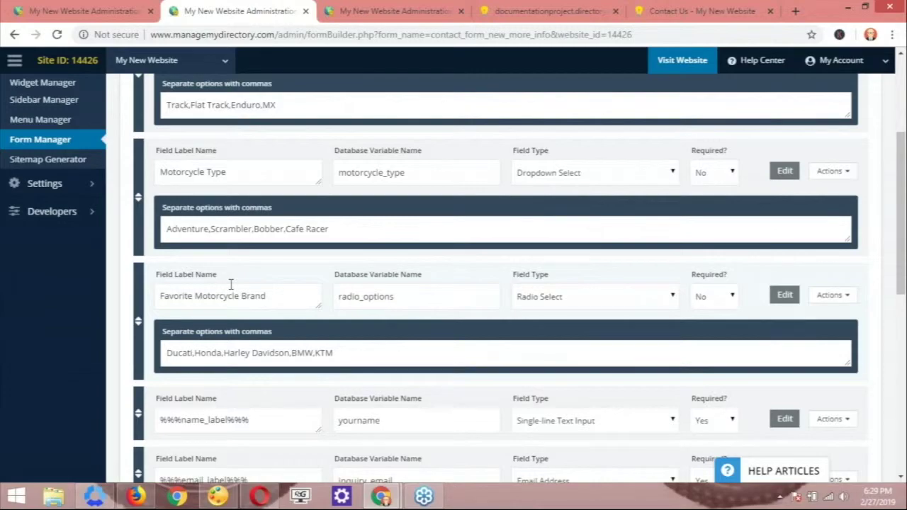
scroll(375, 269, up, 3)
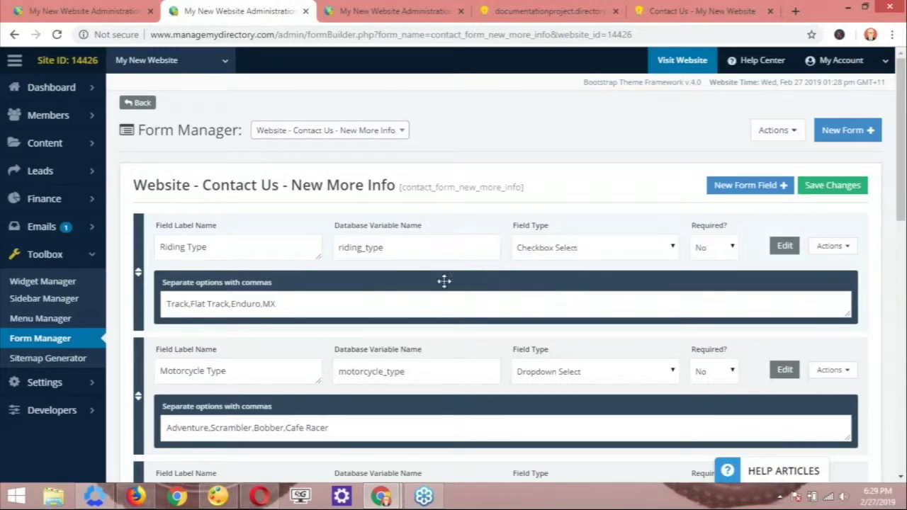
Step: Highlight the Riding Type field's comma-separated options and its database variable name
click(278, 309)
key(ctrl+a)
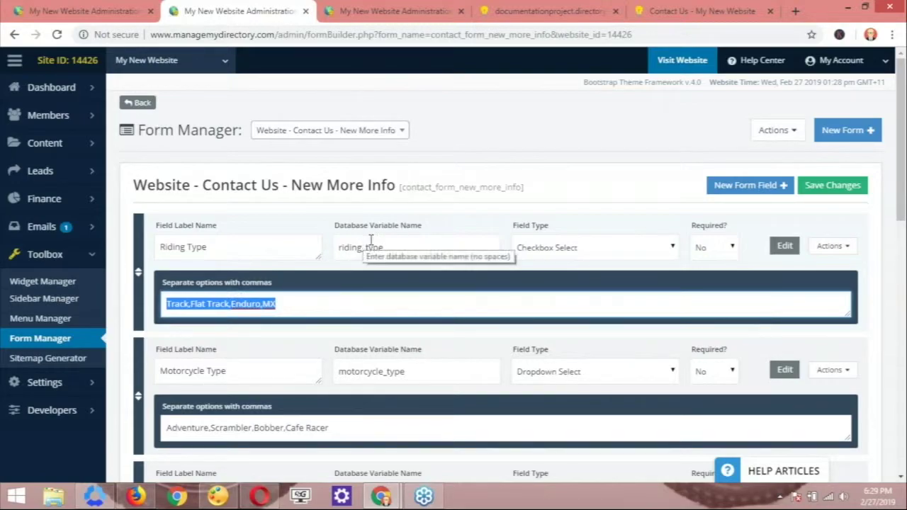
drag(397, 249, 344, 248)
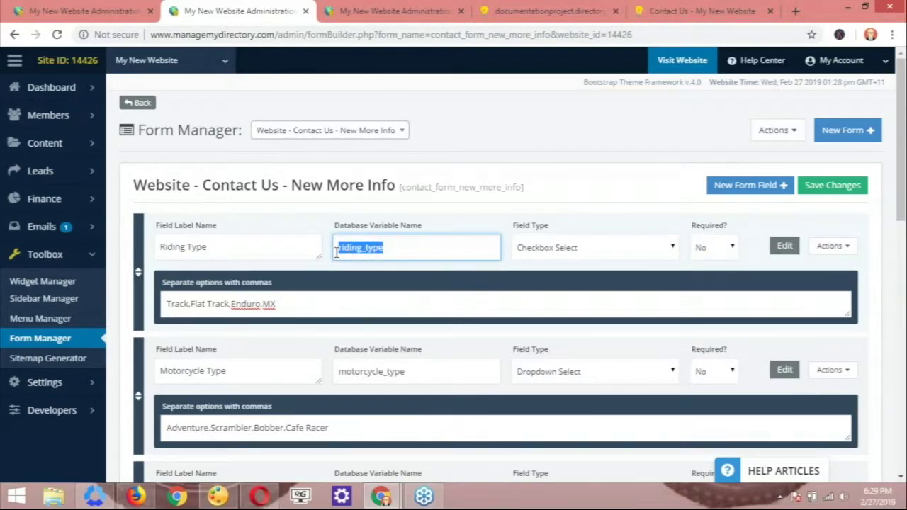
Step: Highlight the Riding Type field's label and view the field types available for it
click(409, 253)
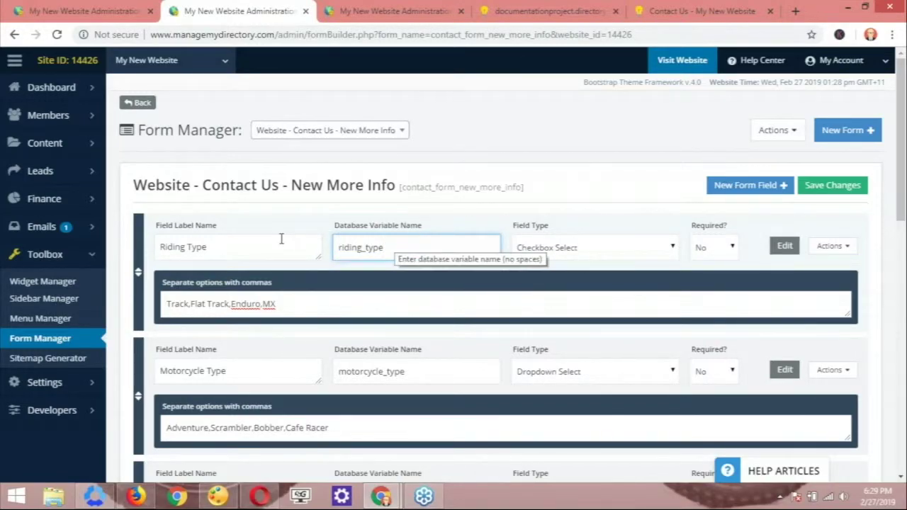
drag(276, 243, 150, 243)
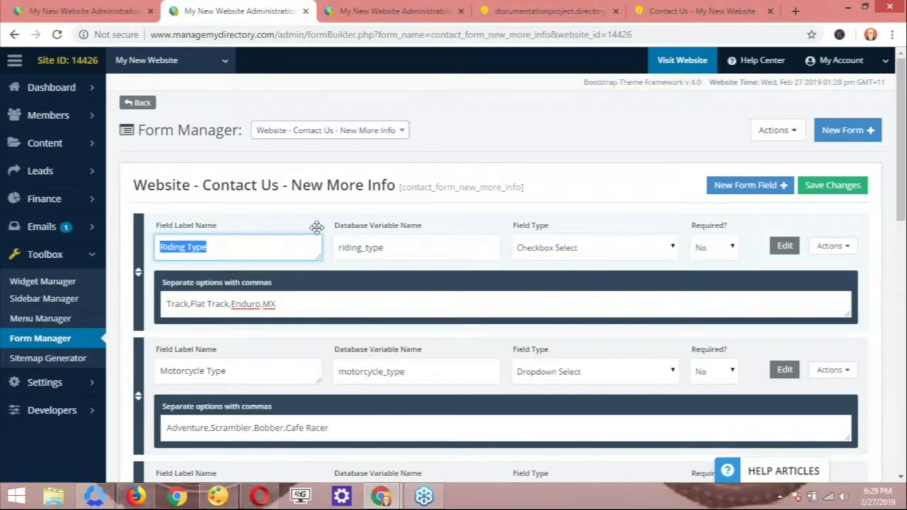
click(571, 261)
scroll(592, 85, up, 1)
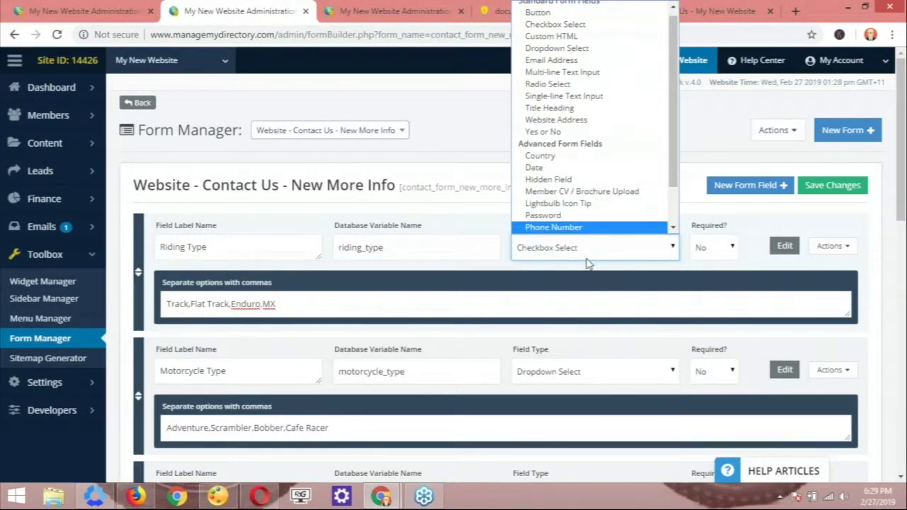
click(698, 163)
Step: View the field types available for the Motorcycle Type field and highlight its comma-separated options
scroll(642, 263, down, 3)
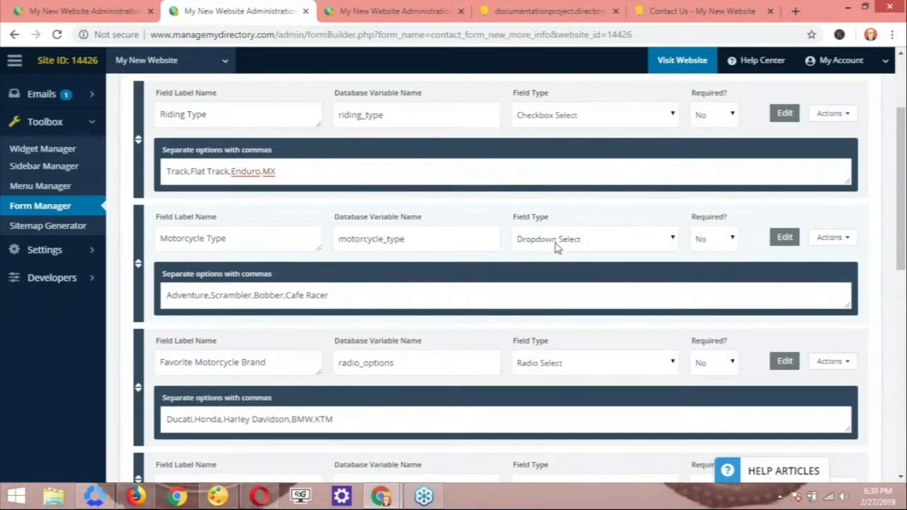
click(556, 245)
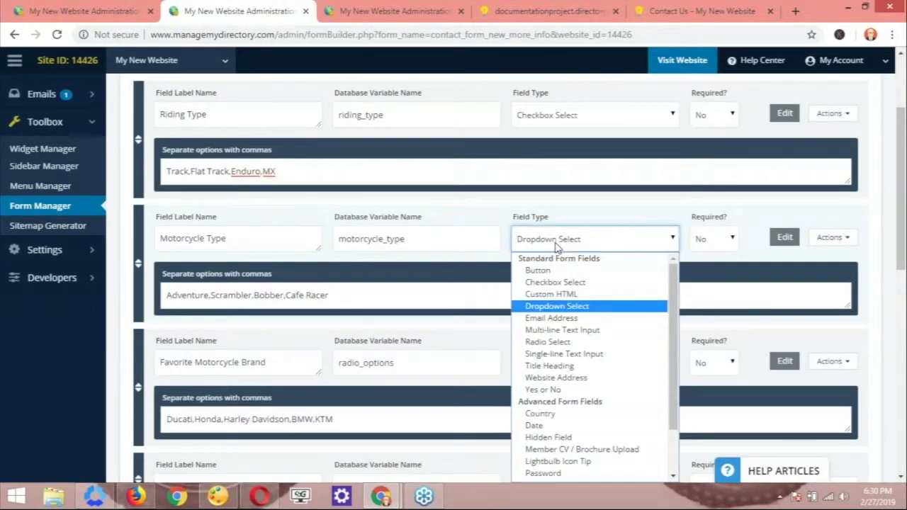
click(578, 239)
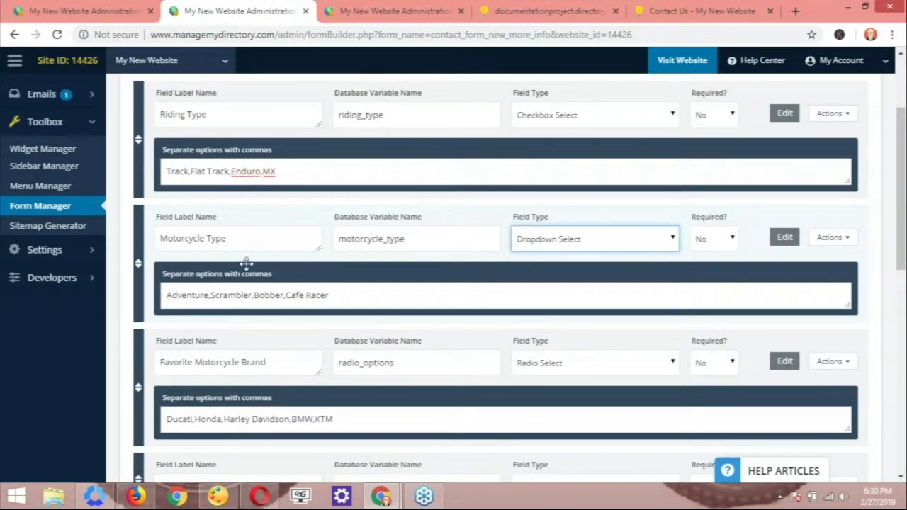
drag(330, 295, 164, 295)
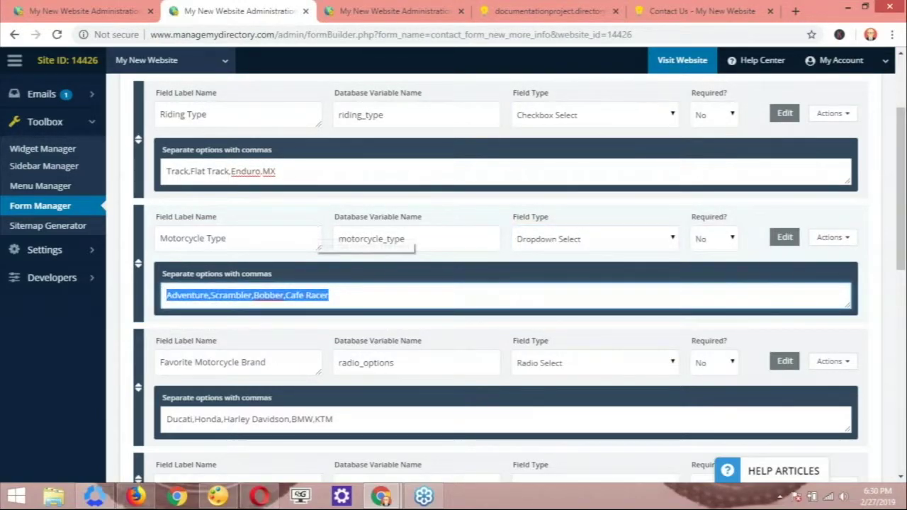
Step: Highlight the comma-separated options of the Favorite Motorcycle Brand field
scroll(492, 229, down, 1)
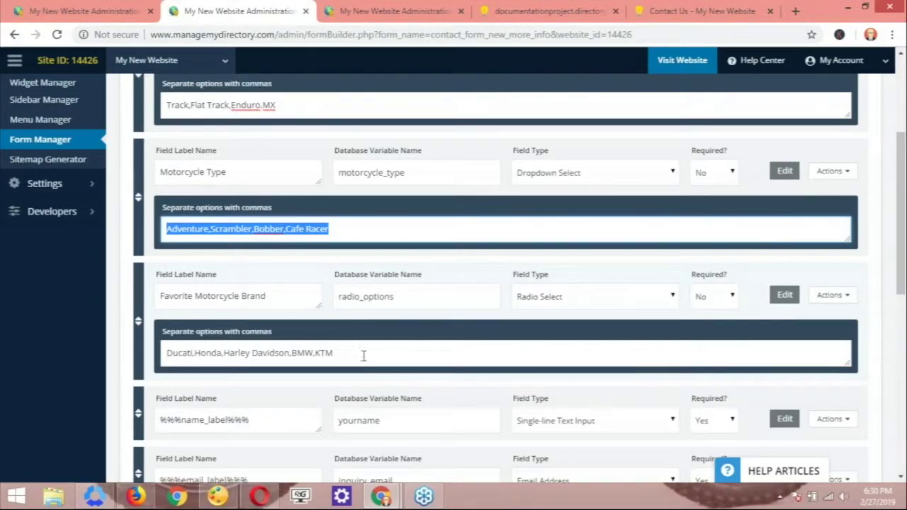
triple_click(276, 353)
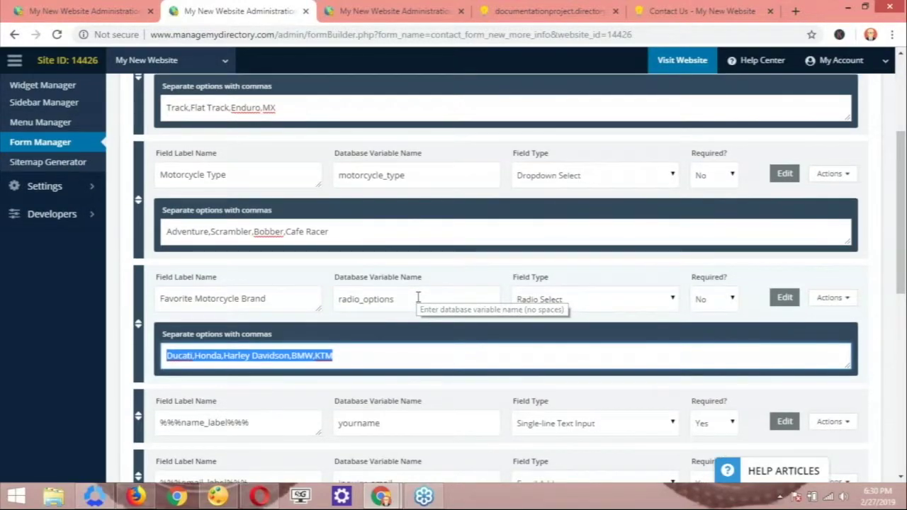
scroll(418, 297, up, 3)
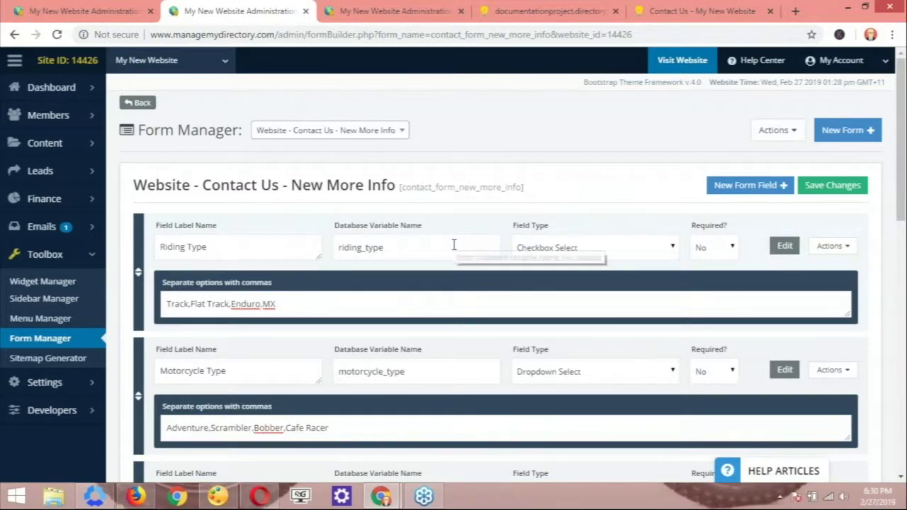
Step: Highlight the underscore in the Motorcycle Type field's database variable name
scroll(453, 245, down, 1)
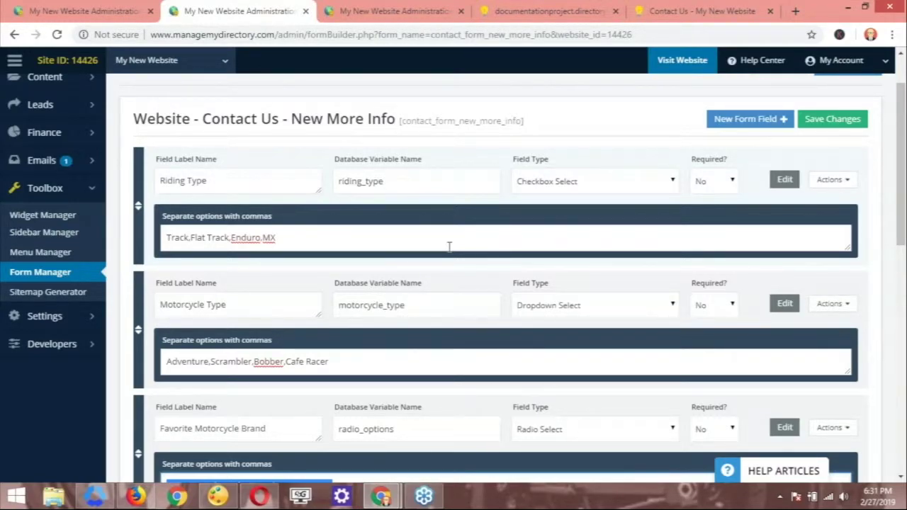
click(388, 309)
drag(384, 309, 388, 309)
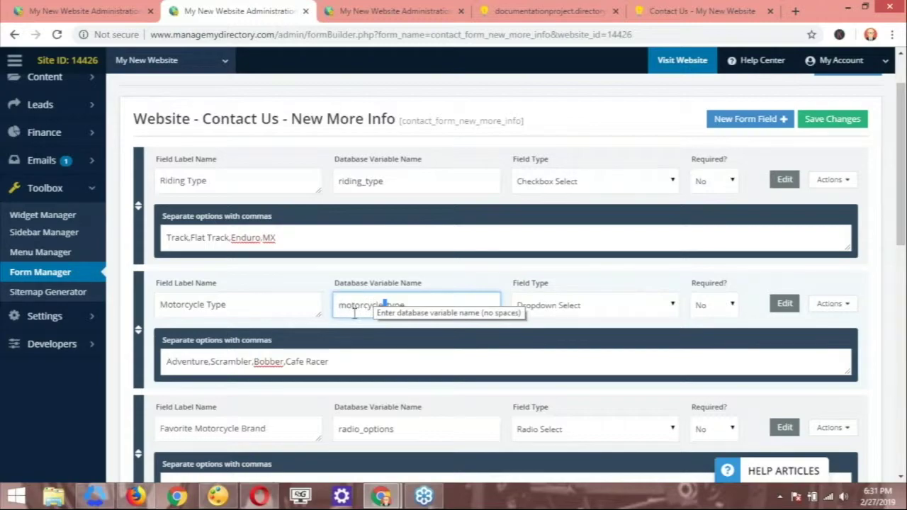
click(382, 311)
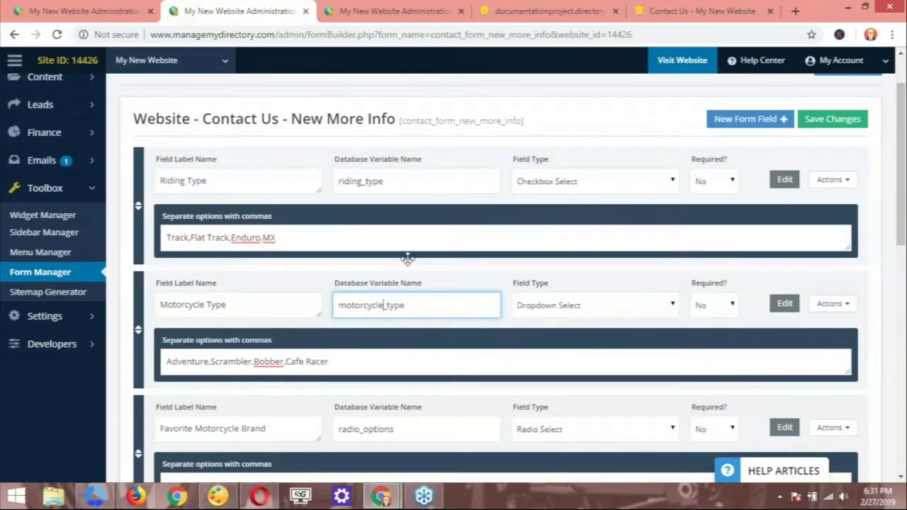
scroll(297, 263, up, 1)
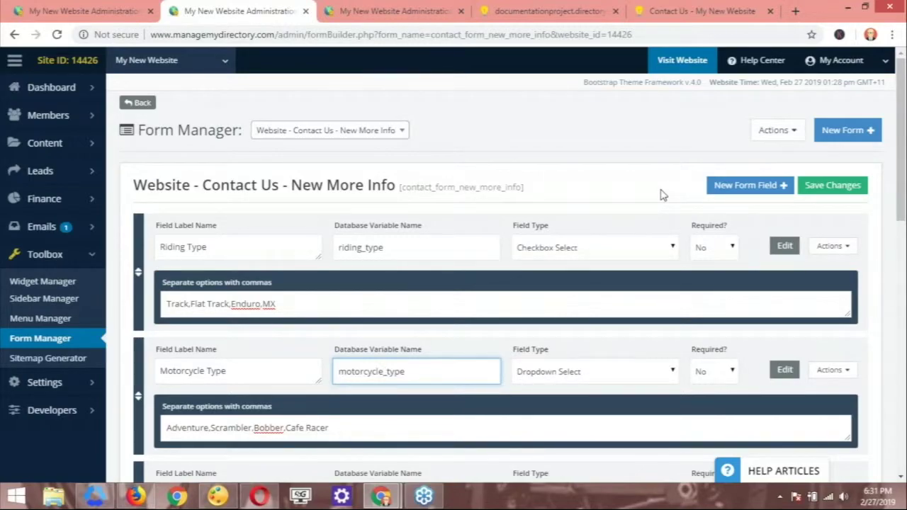
Step: Open the contact form's settings and highlight its form nickname and form variable name in the general settings
click(776, 131)
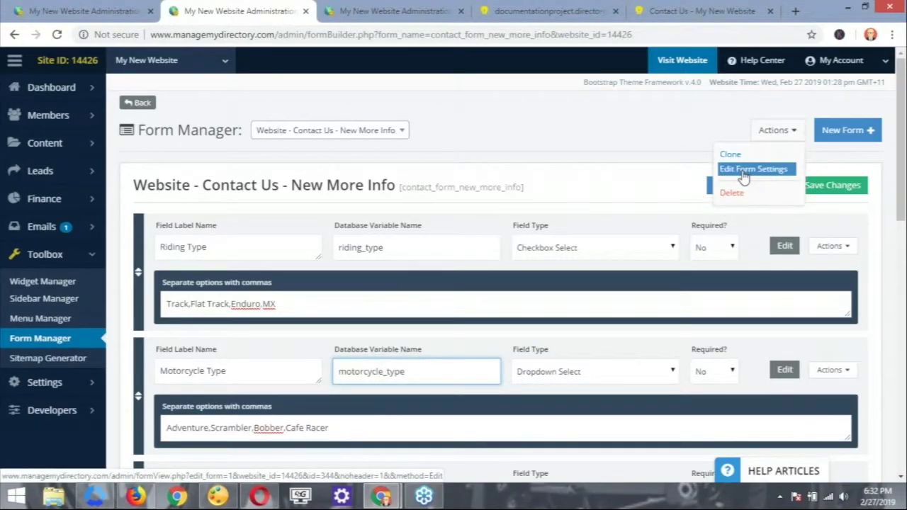
click(743, 177)
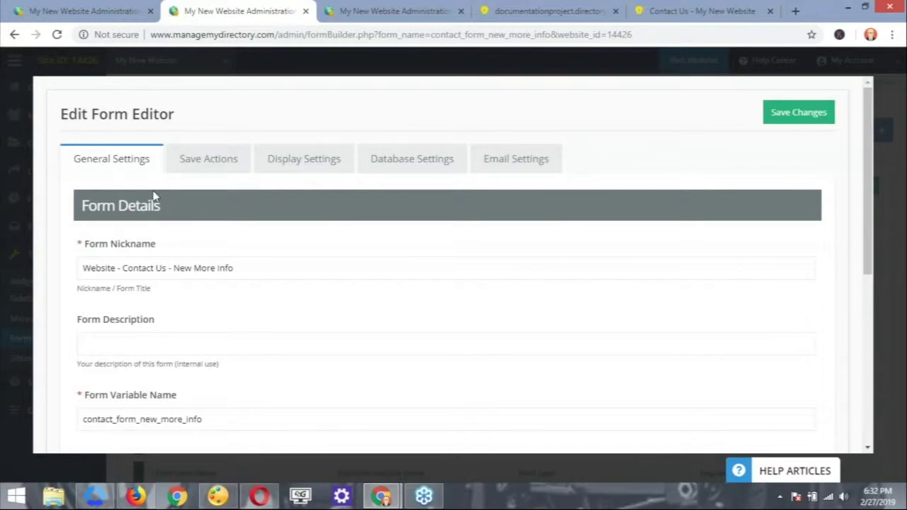
scroll(153, 196, down, 1)
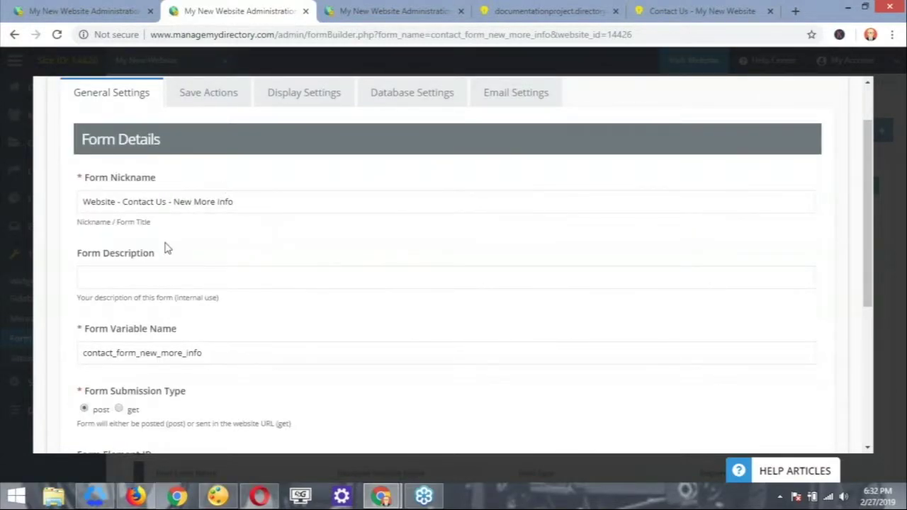
drag(83, 201, 268, 199)
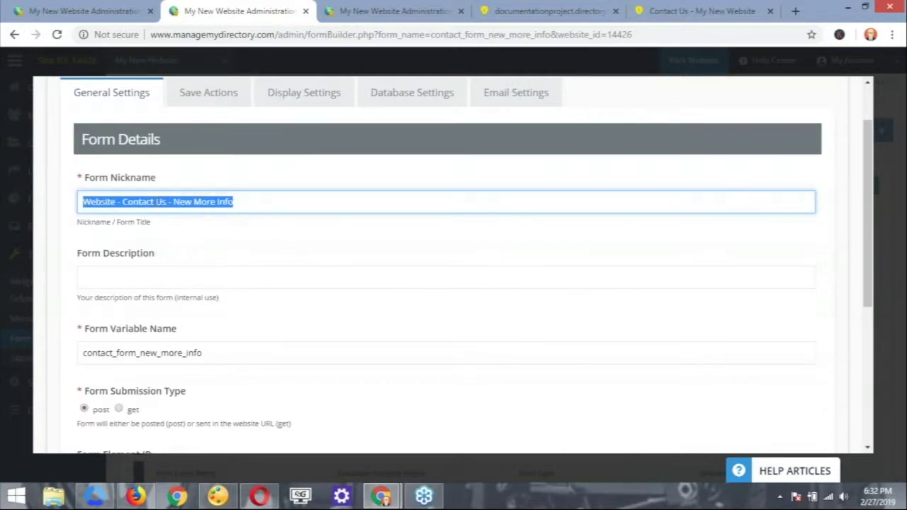
scroll(146, 349, down, 1)
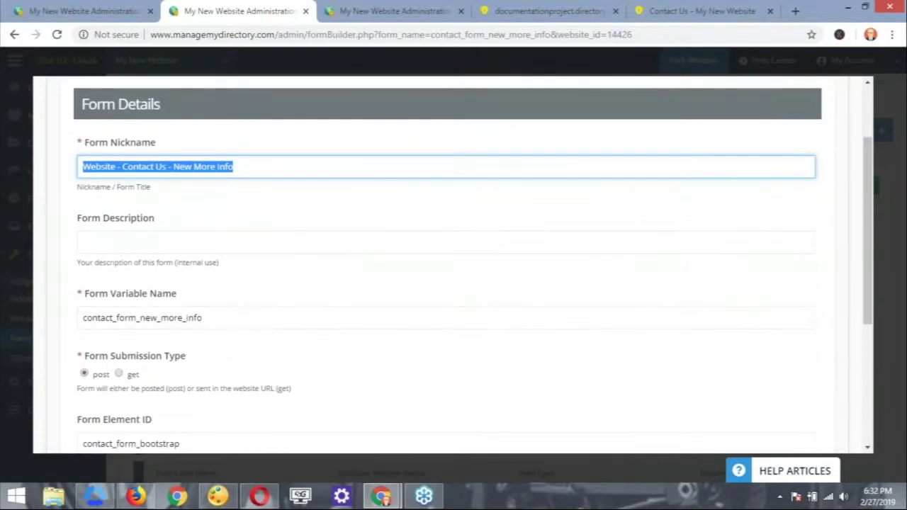
scroll(107, 278, down, 1)
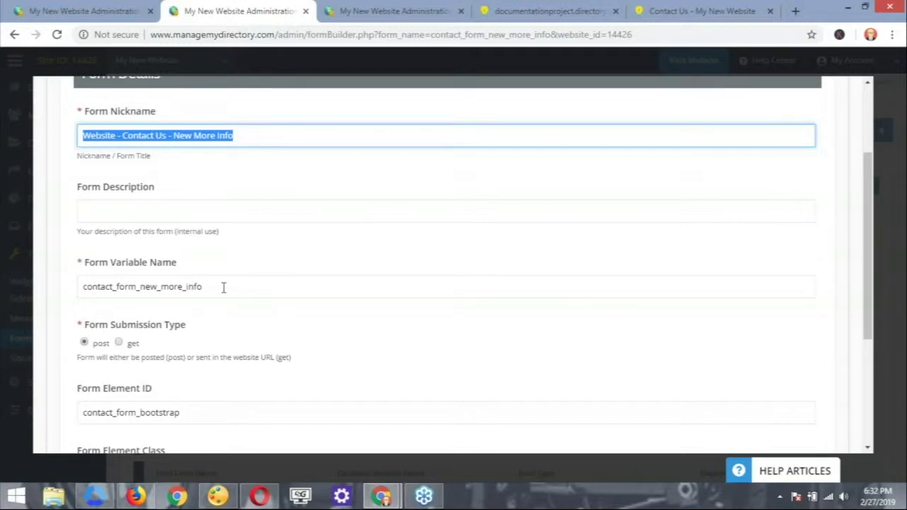
drag(204, 286, 71, 286)
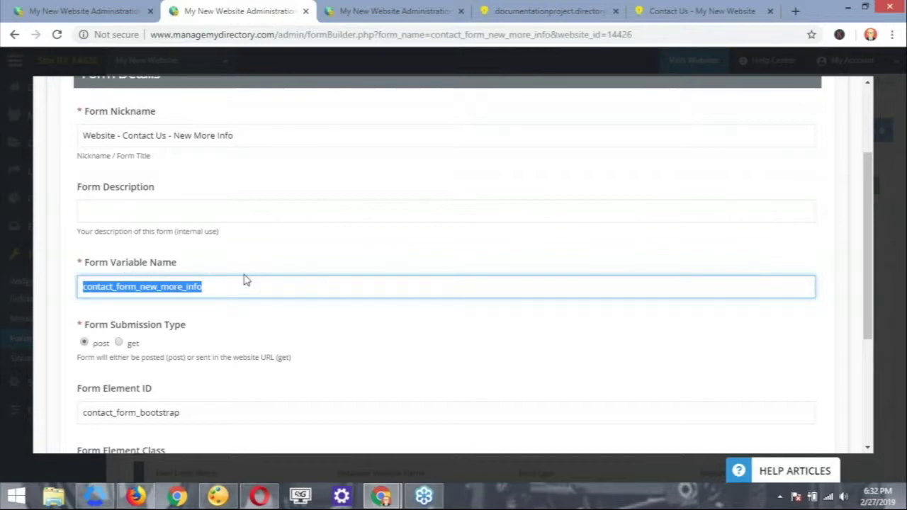
Step: Open the form's email settings and choose Yes for Send Email After Submit
scroll(243, 280, up, 1)
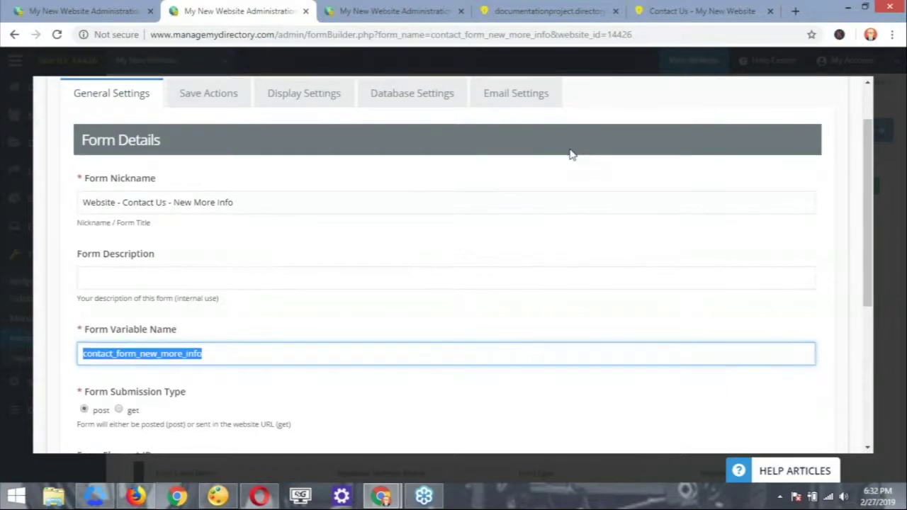
scroll(571, 152, up, 1)
scroll(513, 168, up, 1)
click(514, 163)
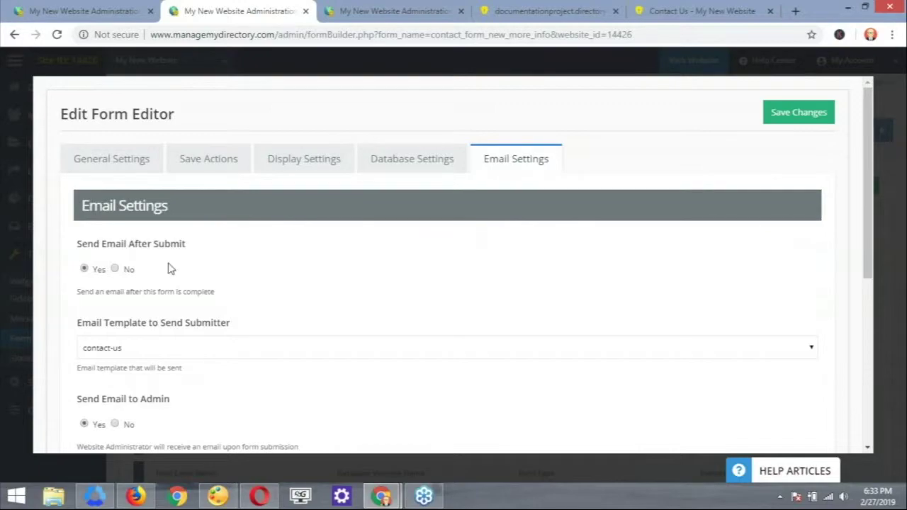
scroll(203, 290, down, 1)
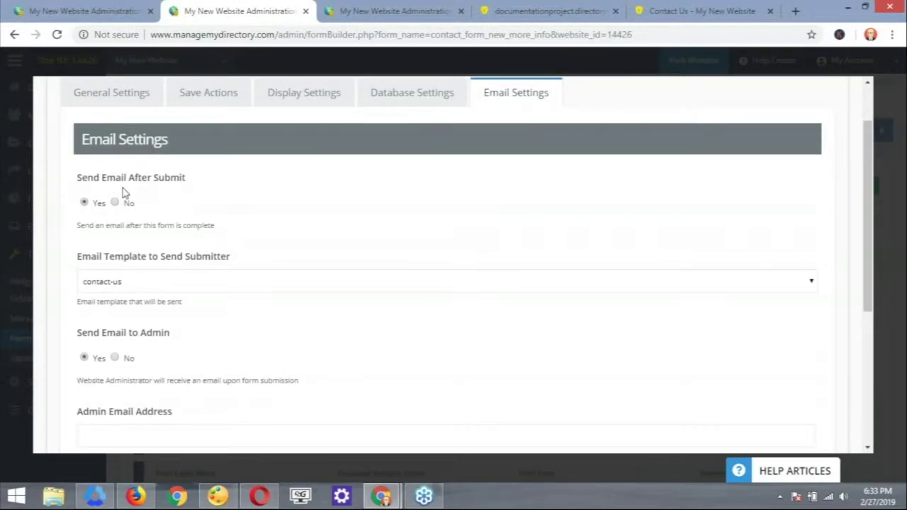
click(84, 202)
click(84, 204)
Step: View the email templates available to send to the submitter, leaving the contact-us template selected
scroll(91, 193, down, 1)
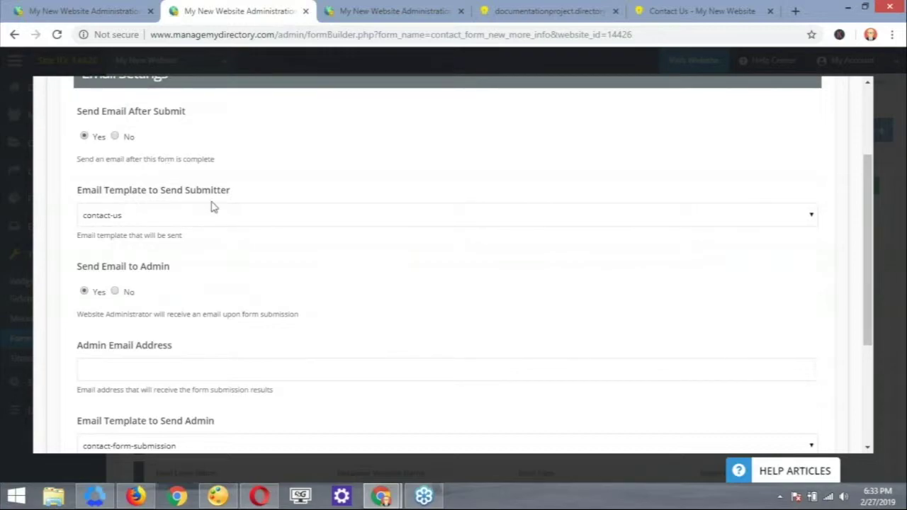
click(180, 214)
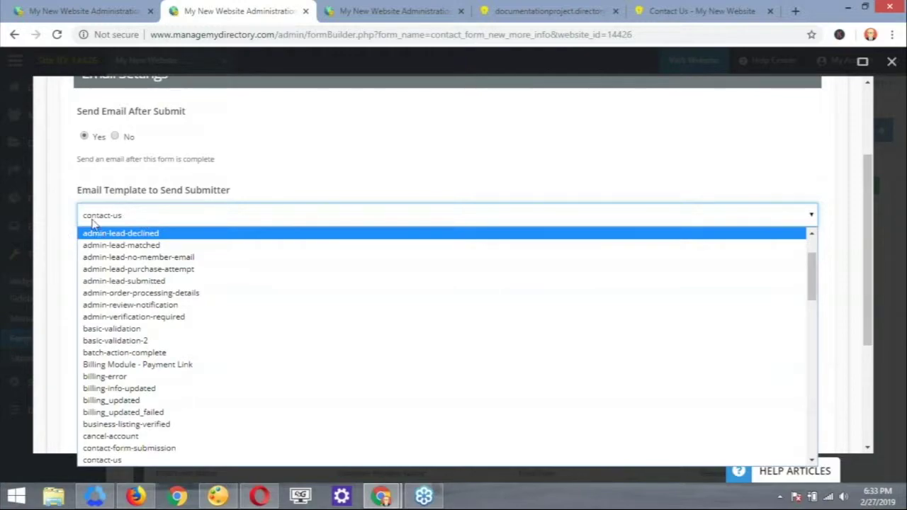
click(131, 220)
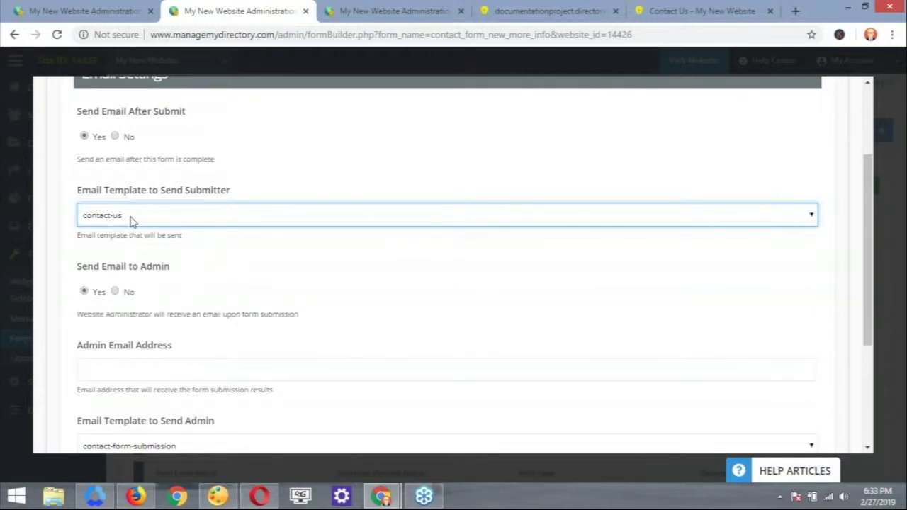
Step: Examine the Send Email to Admin settings, including the Admin Email Address field and the admin's email template
scroll(130, 236, down, 1)
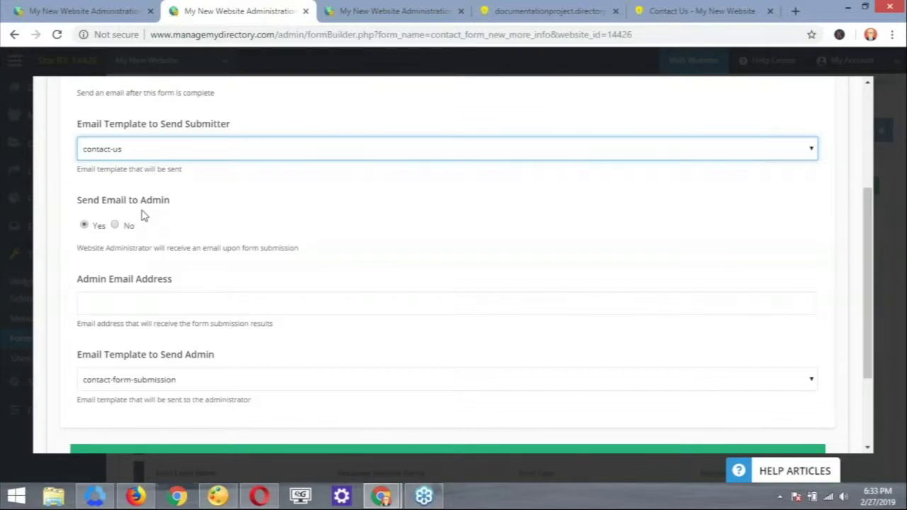
click(110, 302)
click(110, 303)
click(109, 303)
click(141, 305)
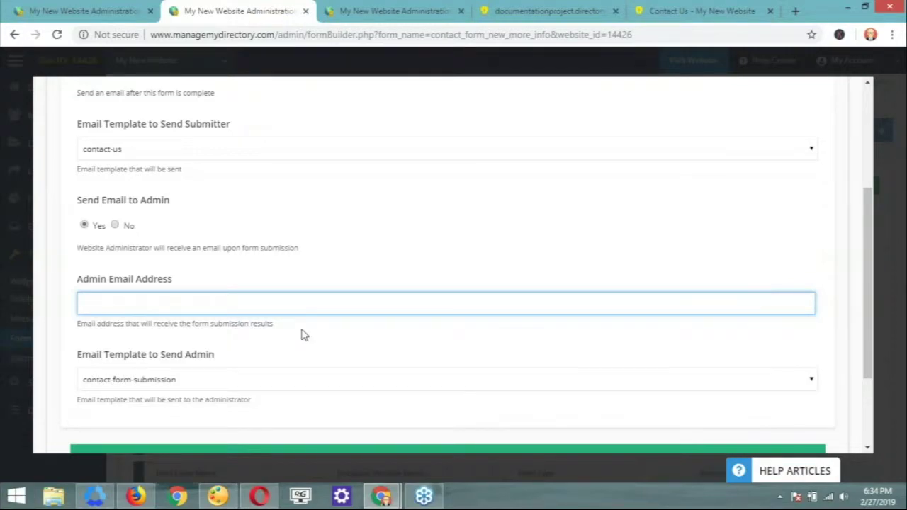
scroll(305, 334, down, 2)
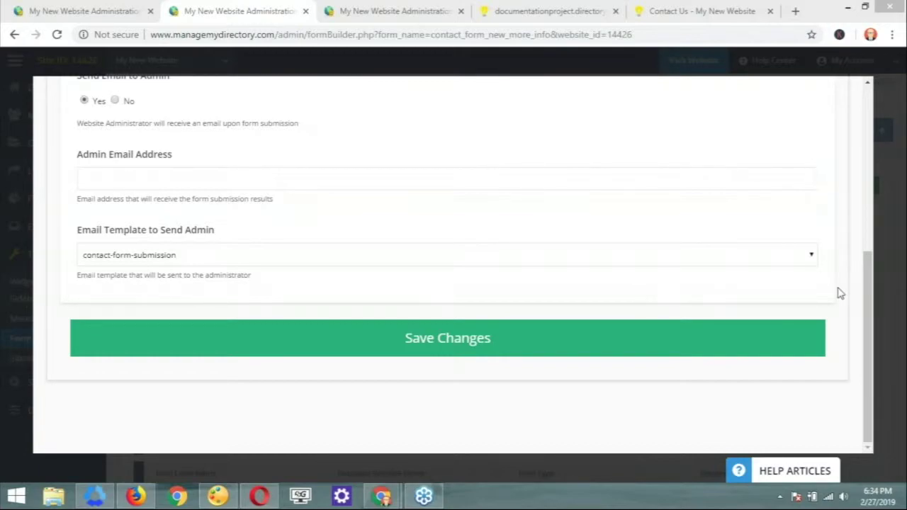
Step: Return from the email settings to the form's general settings and view the form details
drag(872, 279, 877, 134)
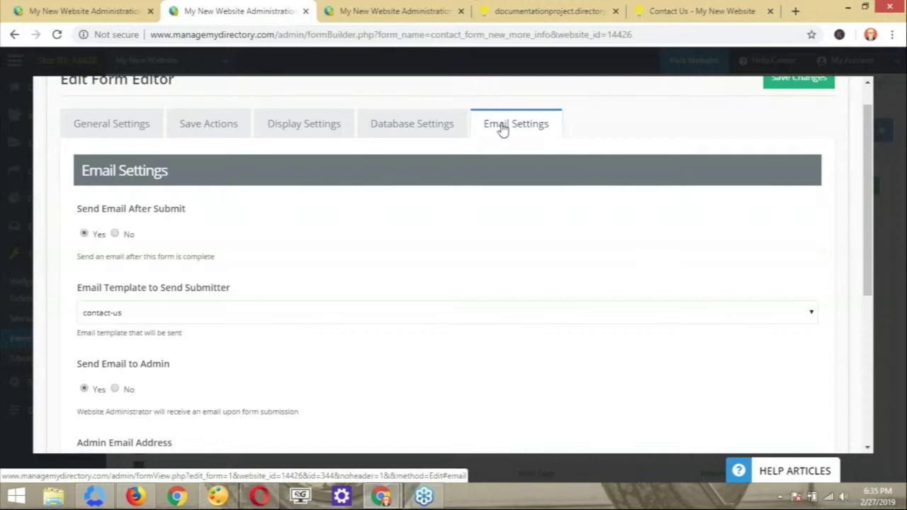
scroll(578, 217, up, 1)
scroll(578, 218, up, 1)
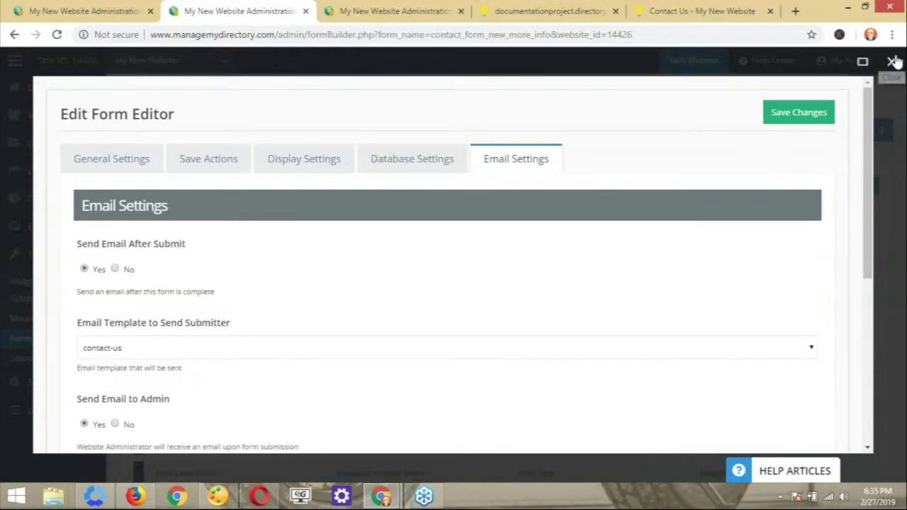
click(893, 62)
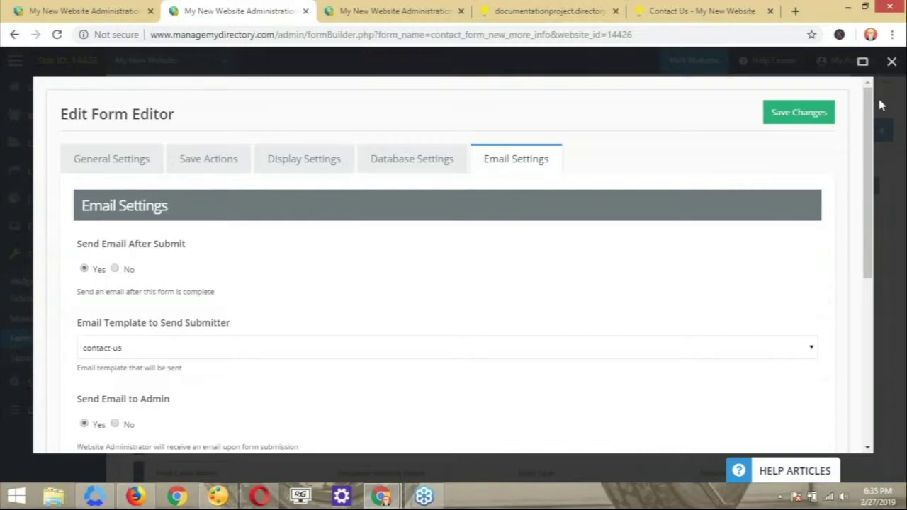
click(118, 165)
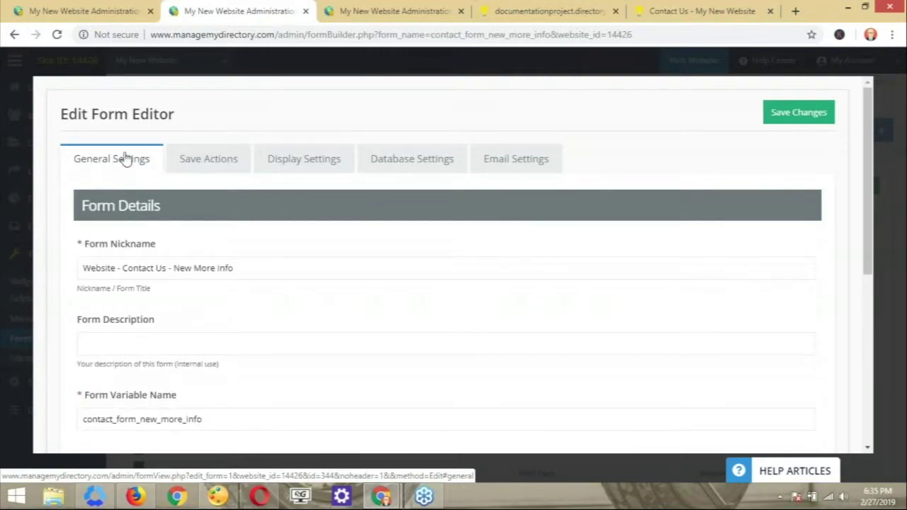
scroll(124, 158, down, 1)
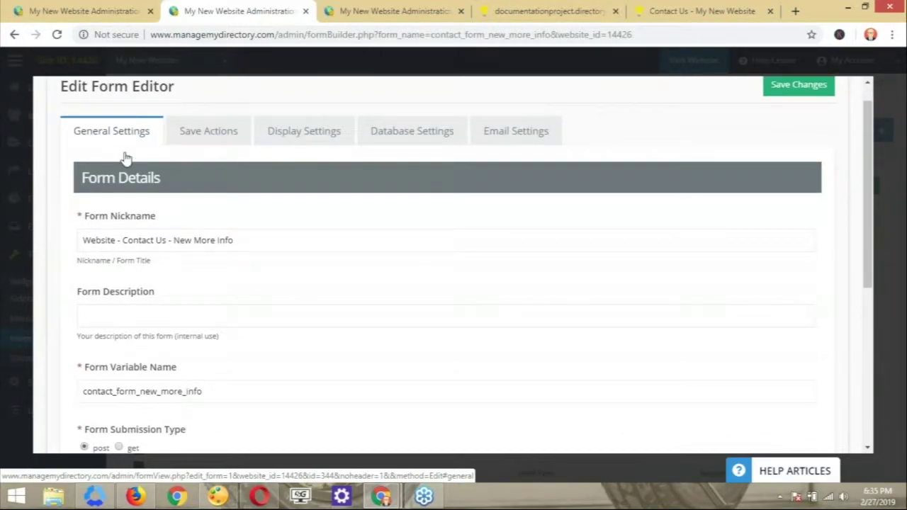
Step: Highlight the form variable name contact_form_new_more_info in the form details
scroll(124, 157, down, 1)
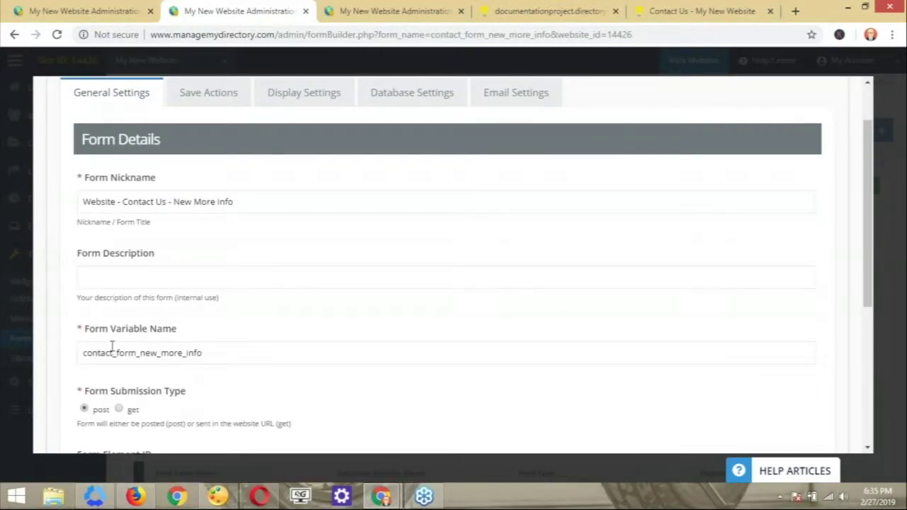
click(218, 350)
drag(204, 353, 71, 362)
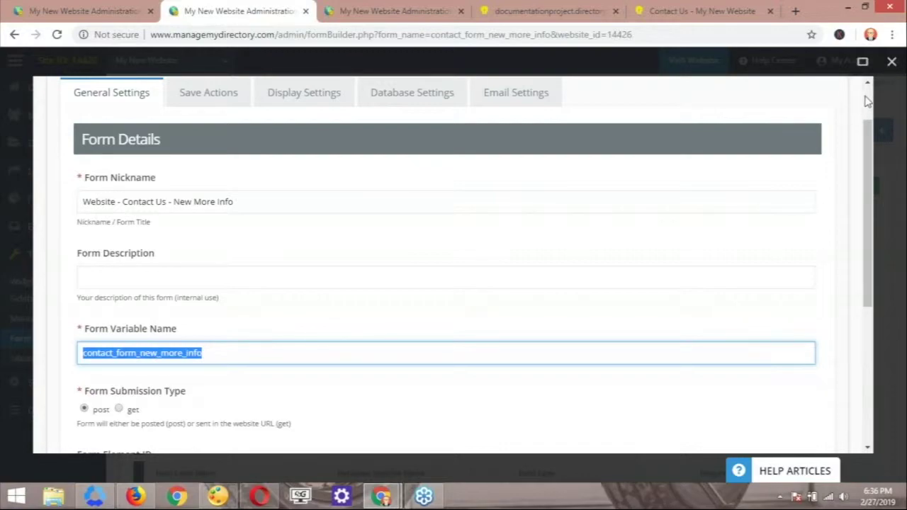
Step: Close the form settings without saving and highlight the bracketed variable name beside the form's title in Form Manager
scroll(868, 102, up, 2)
click(892, 62)
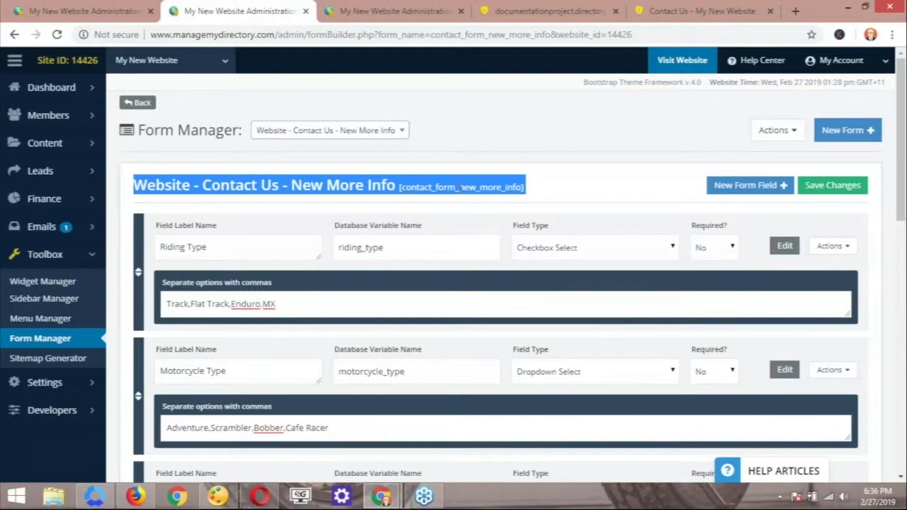
click(426, 187)
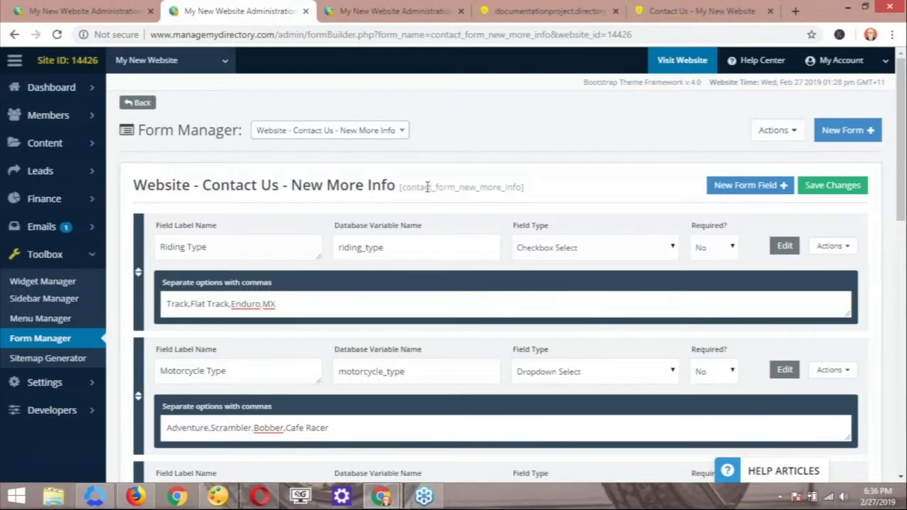
drag(402, 187, 523, 187)
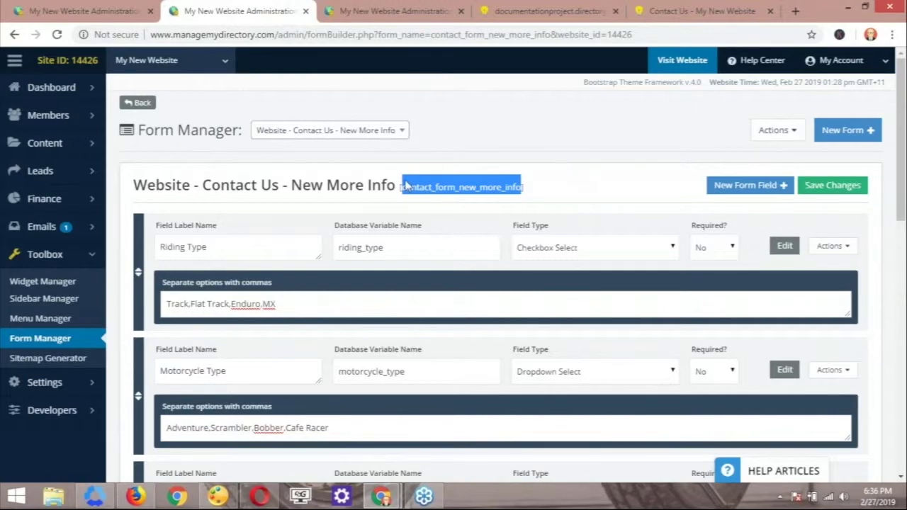
Step: Switch to the New Form With More Info web page's editor and highlight its permalink, new-form-contact
click(423, 16)
scroll(443, 188, down, 1)
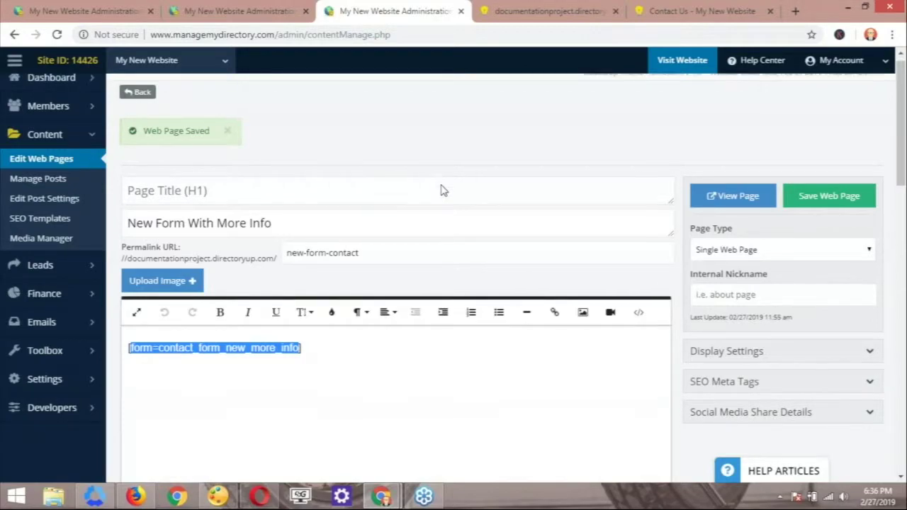
scroll(255, 150, up, 1)
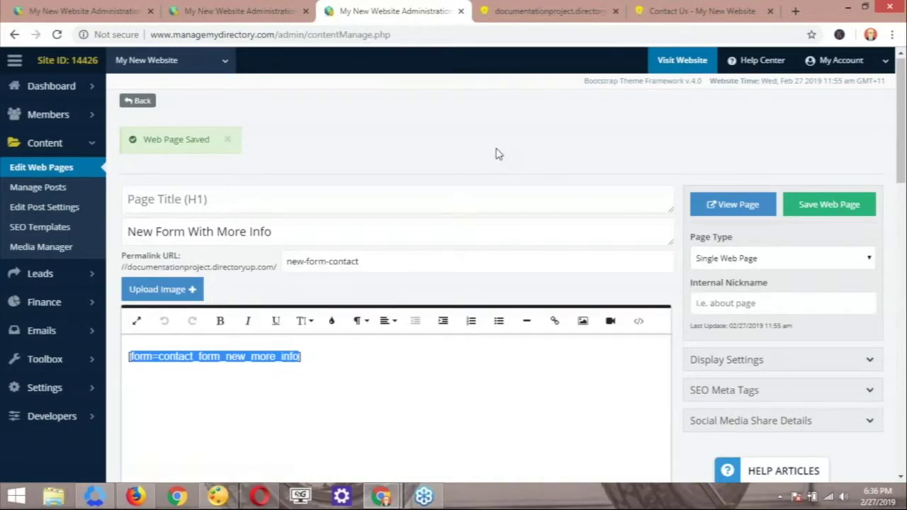
scroll(496, 152, down, 1)
drag(285, 197, 359, 178)
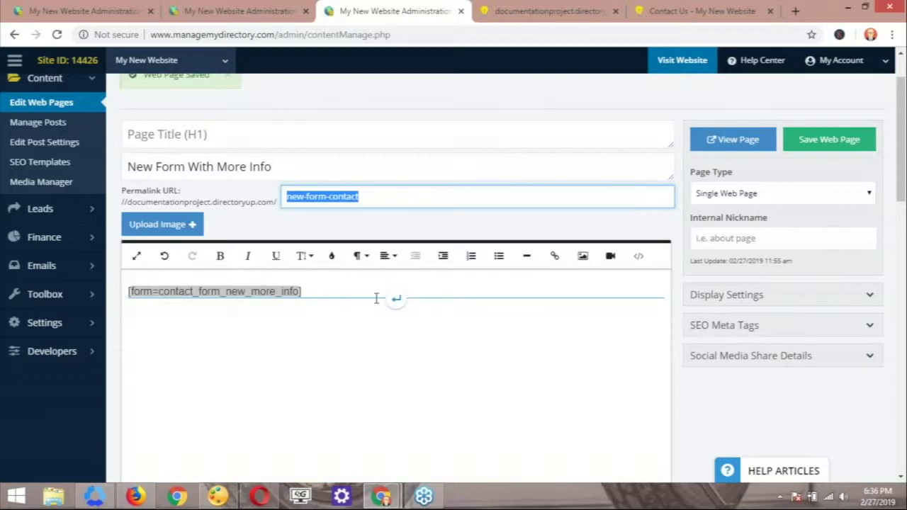
Step: Highlight the form variable name inside the [form=contact_form_new_more_info] shortcode in the page content
click(321, 290)
mouse_move(104, 301)
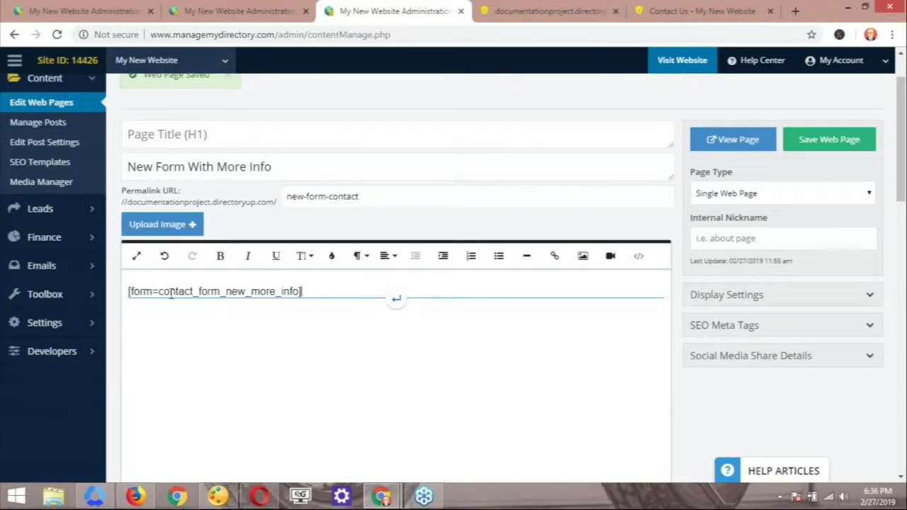
drag(158, 291, 300, 300)
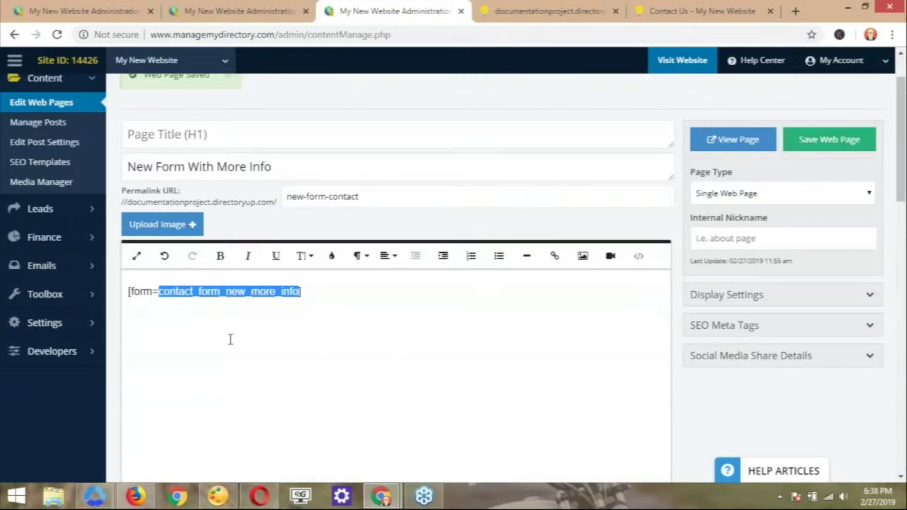
Step: View the published new-form-contact page and inspect the Motorcycle Type options, leaving Adventure selected
click(536, 12)
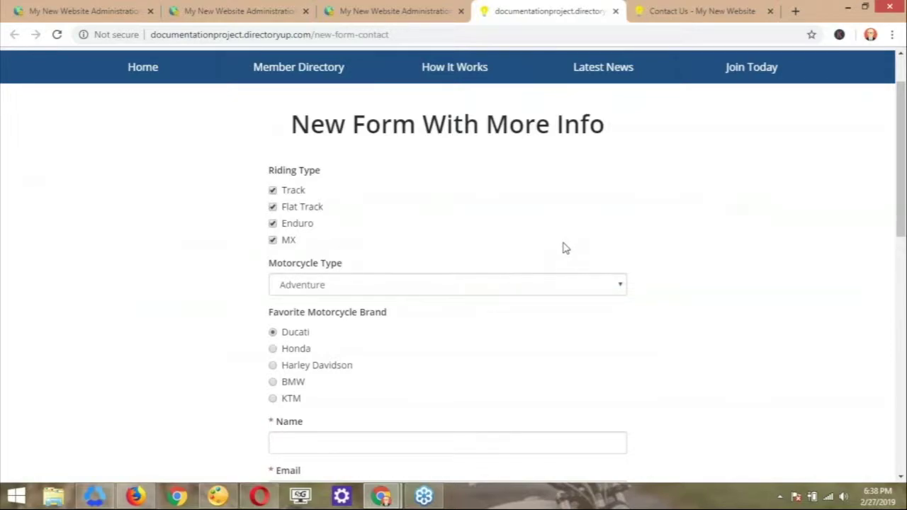
scroll(468, 208, down, 3)
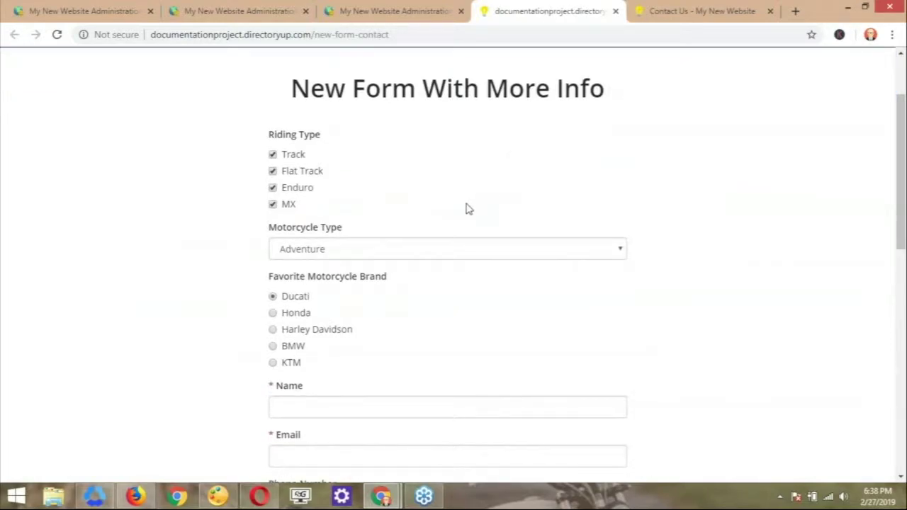
scroll(460, 233, up, 3)
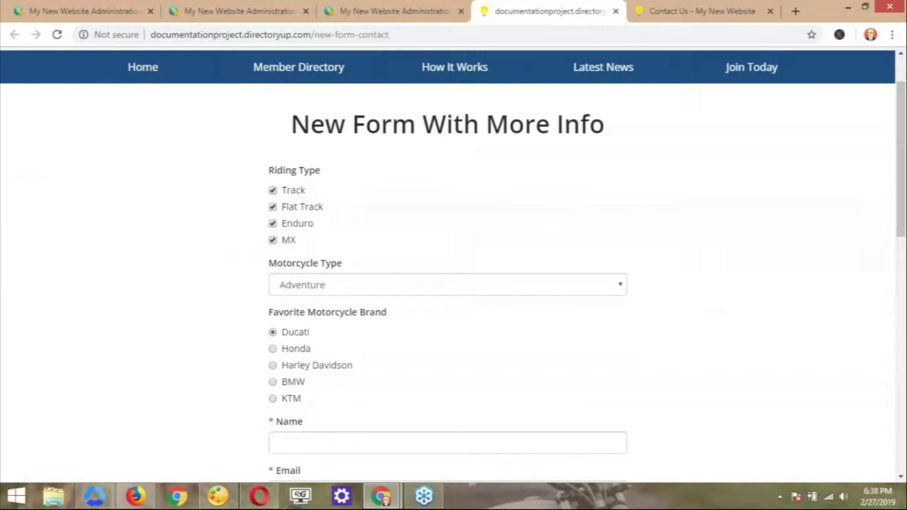
click(323, 284)
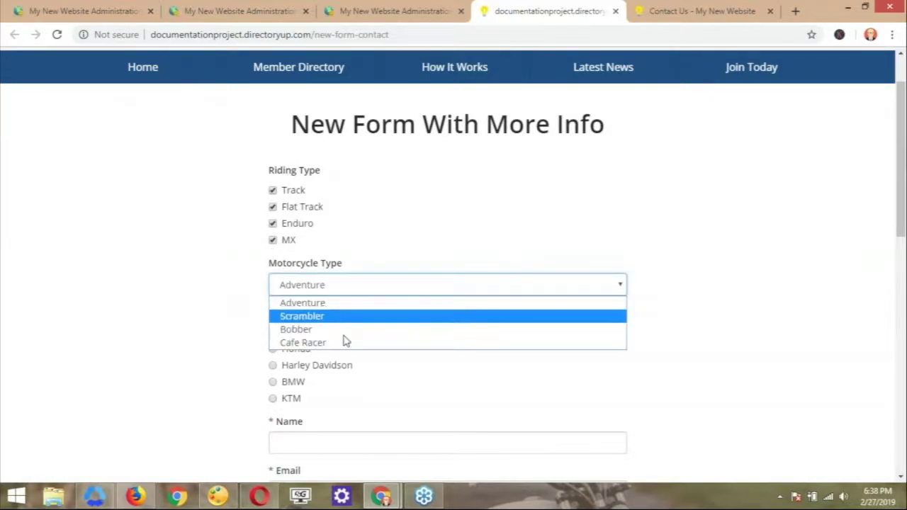
click(538, 305)
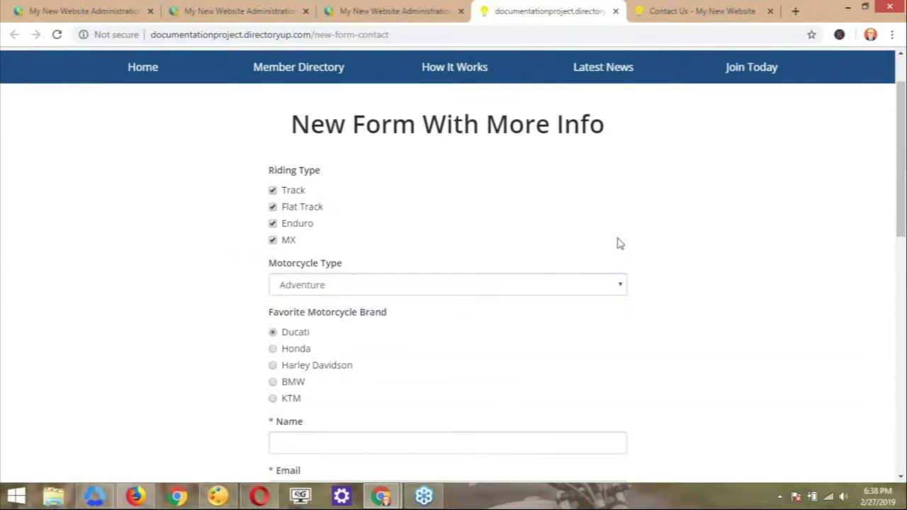